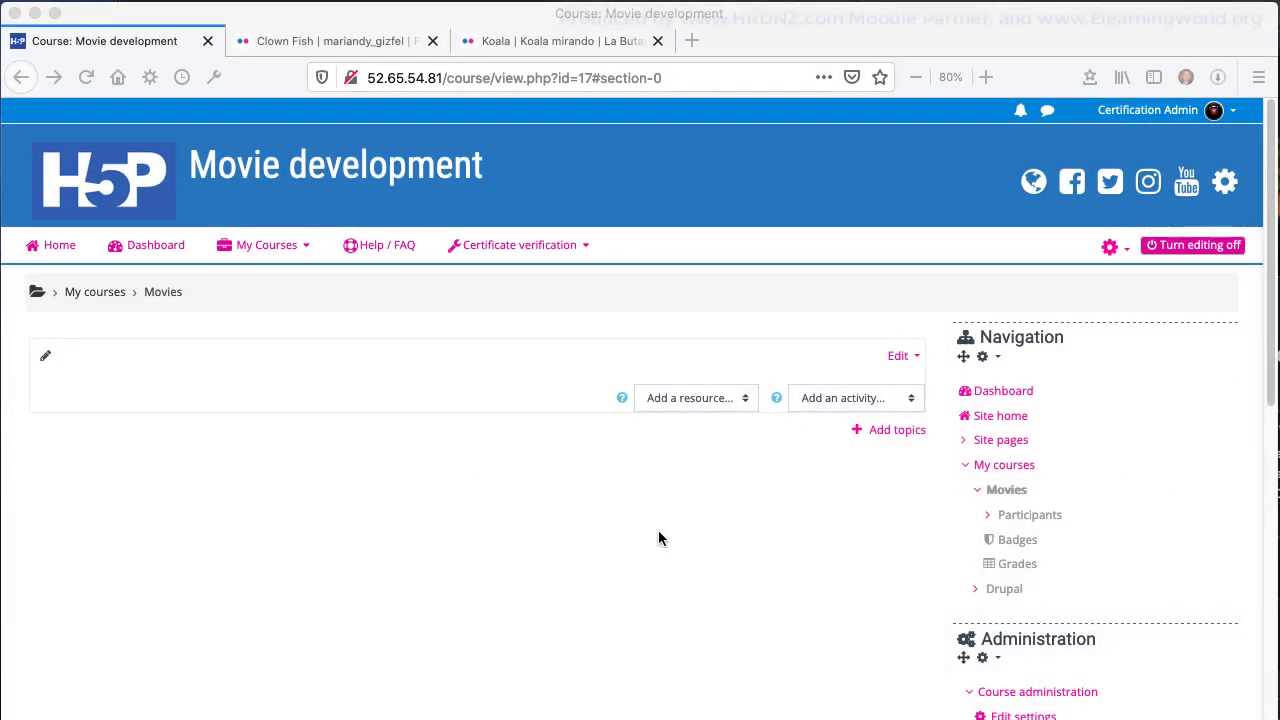
# Open the list of addable activity types on the Movie development course page.
pyautogui.click(913, 401)
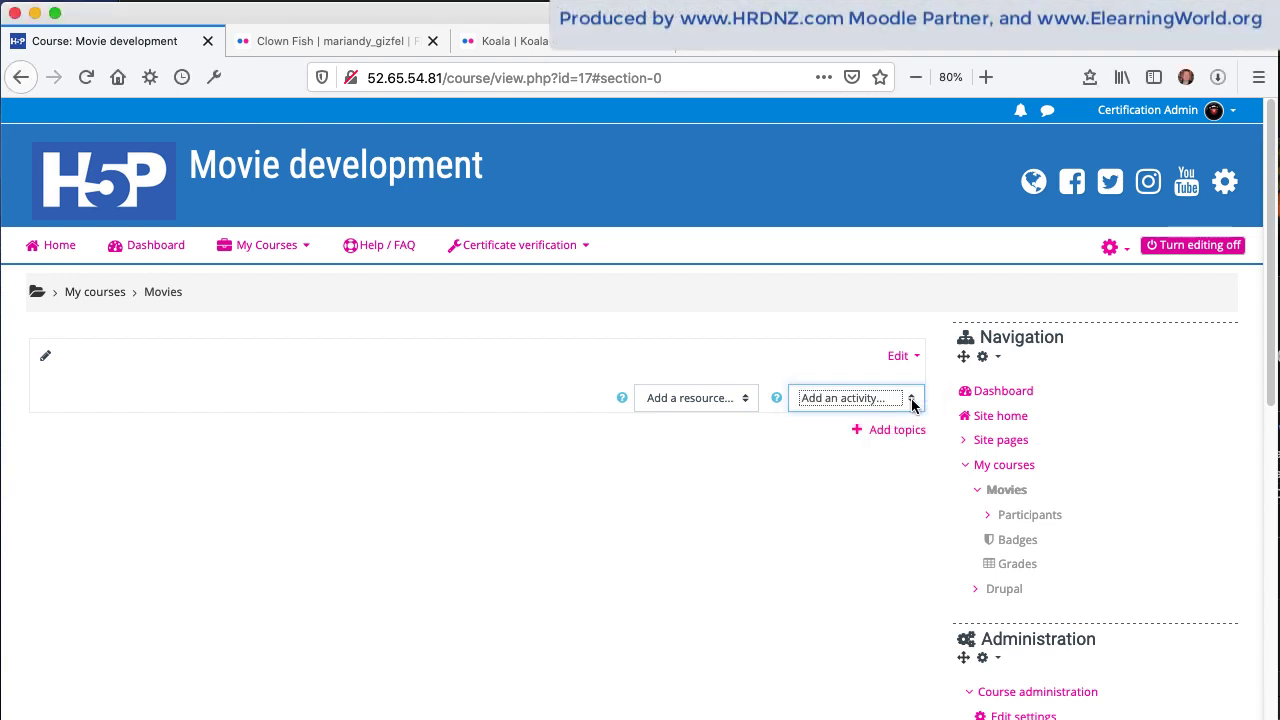
pyautogui.click(913, 402)
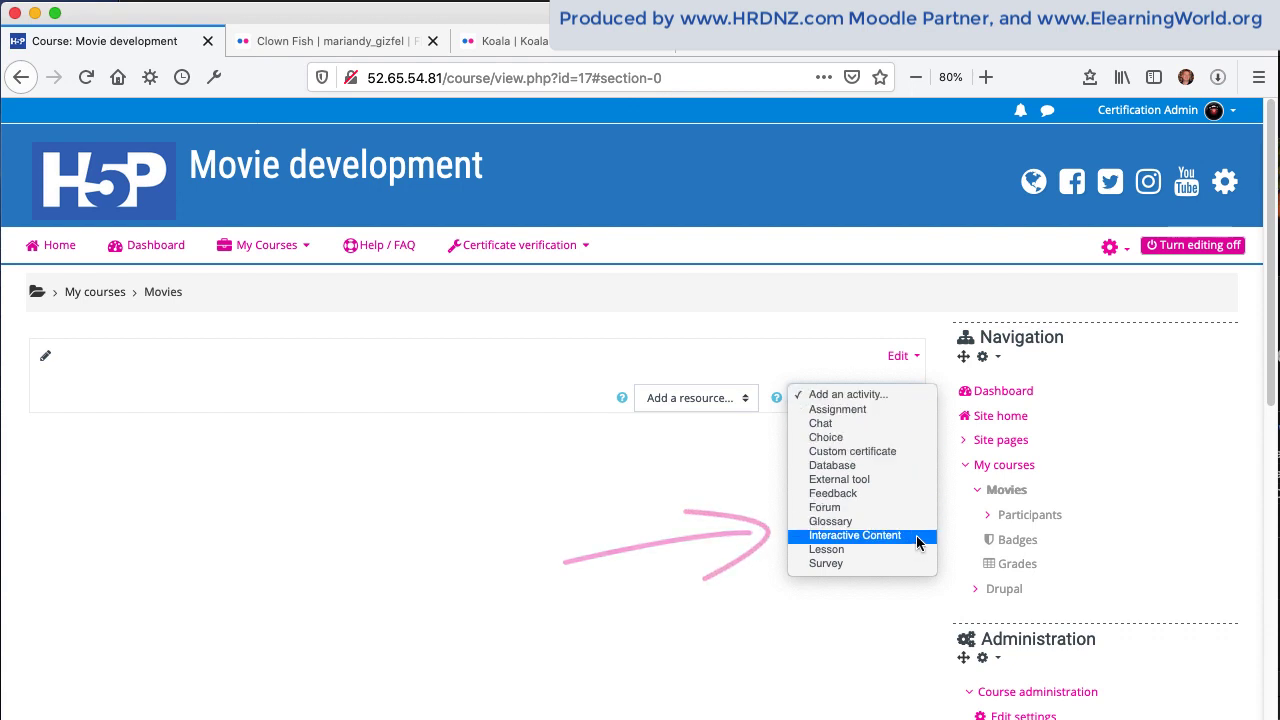
# Pick Interactive Content and start its description with 'Guess the animals'.
pyautogui.click(855, 536)
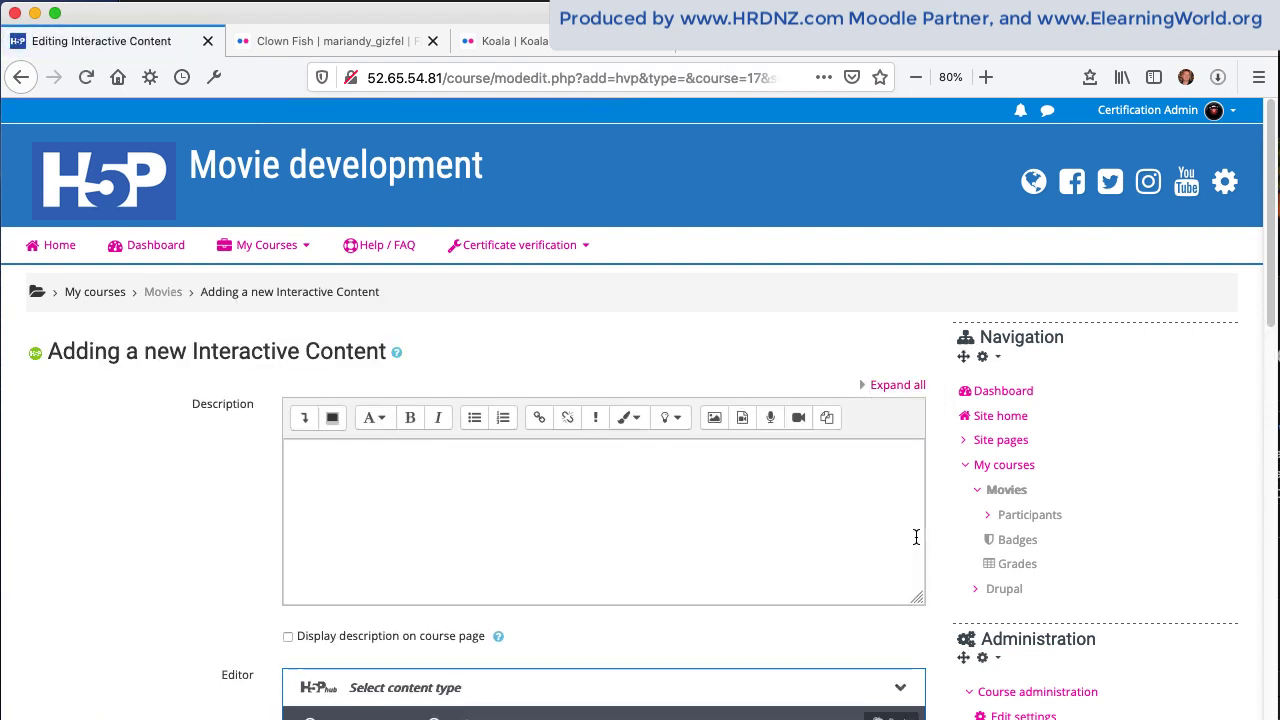
pyautogui.click(610, 488)
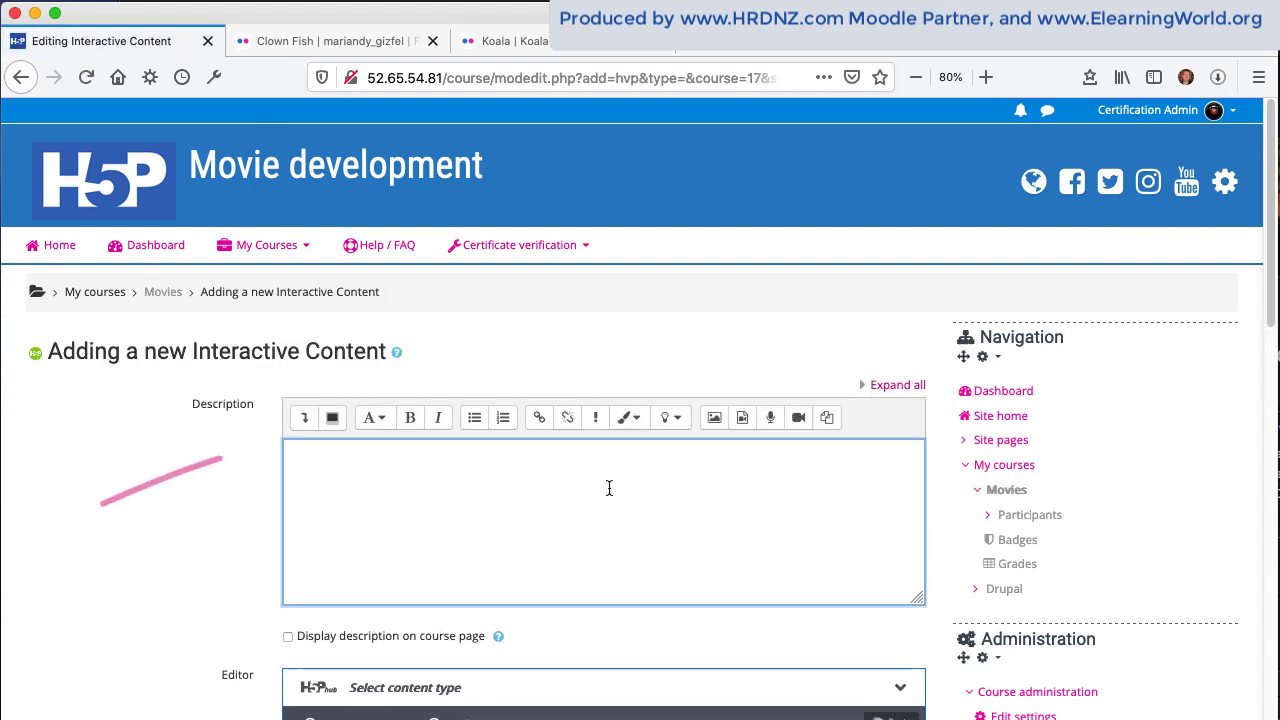
pyautogui.write('Guess the')
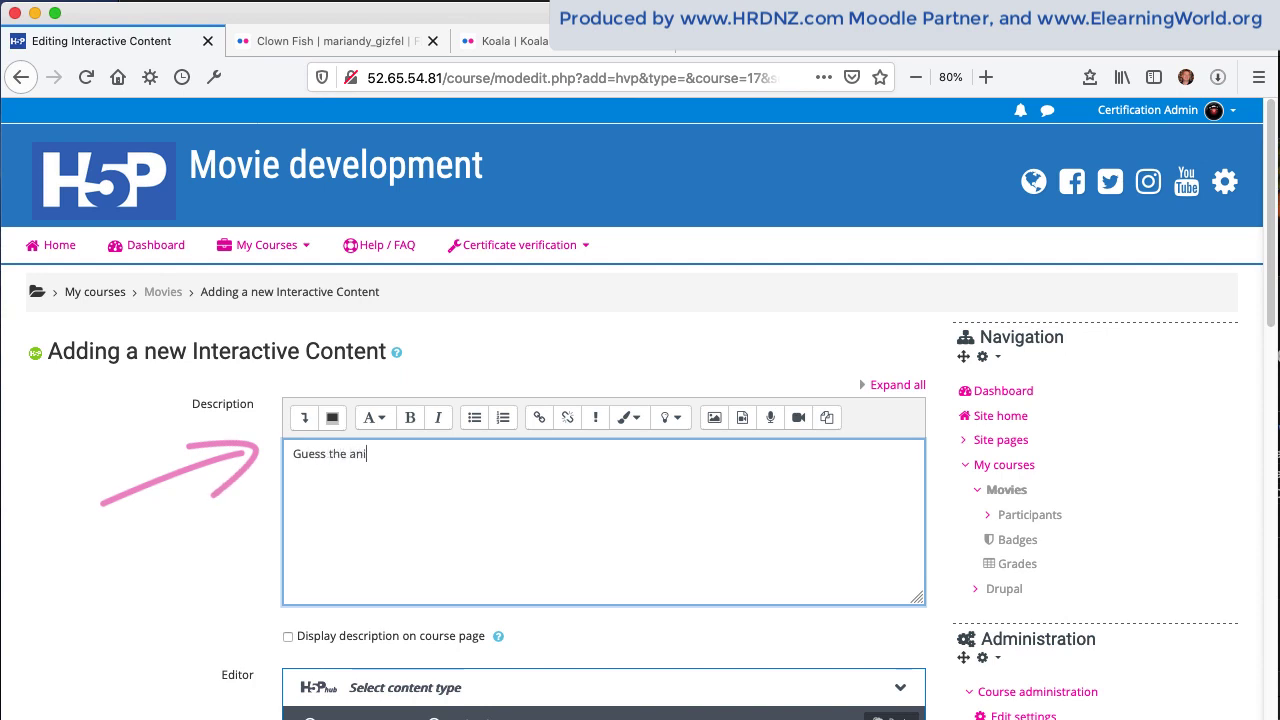
pyautogui.write(' ani')
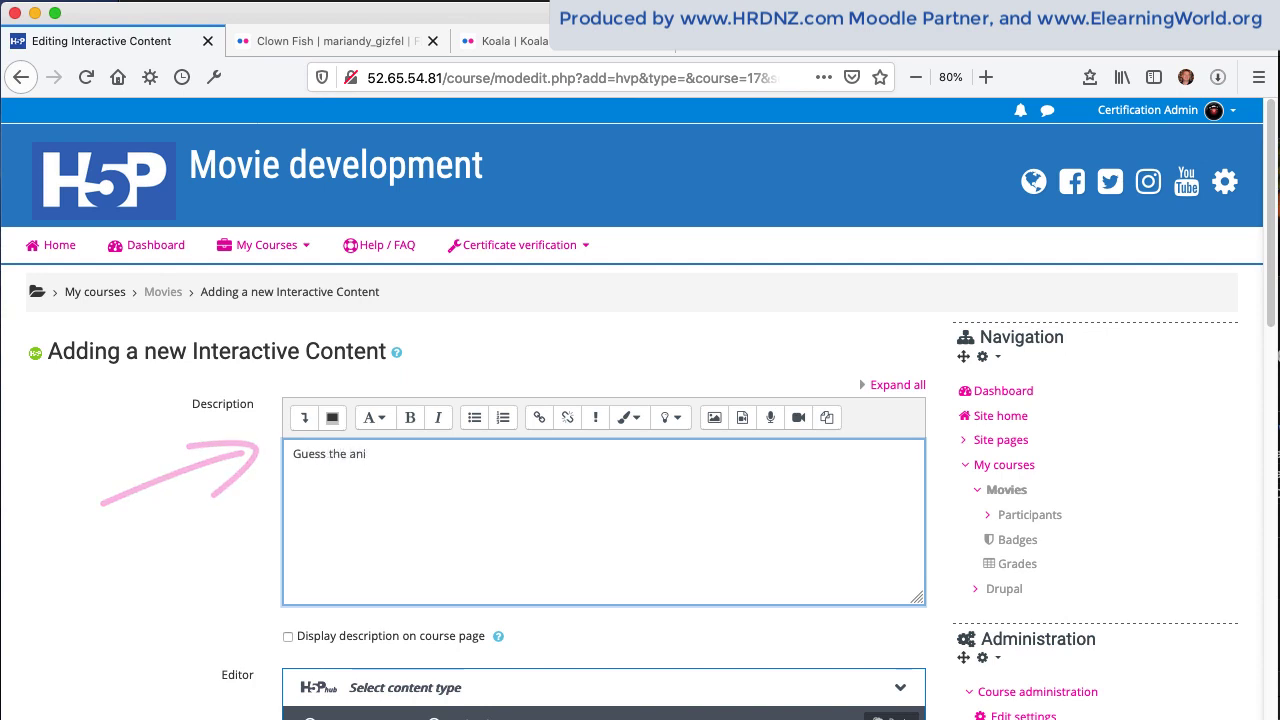
pyautogui.write('mals...')
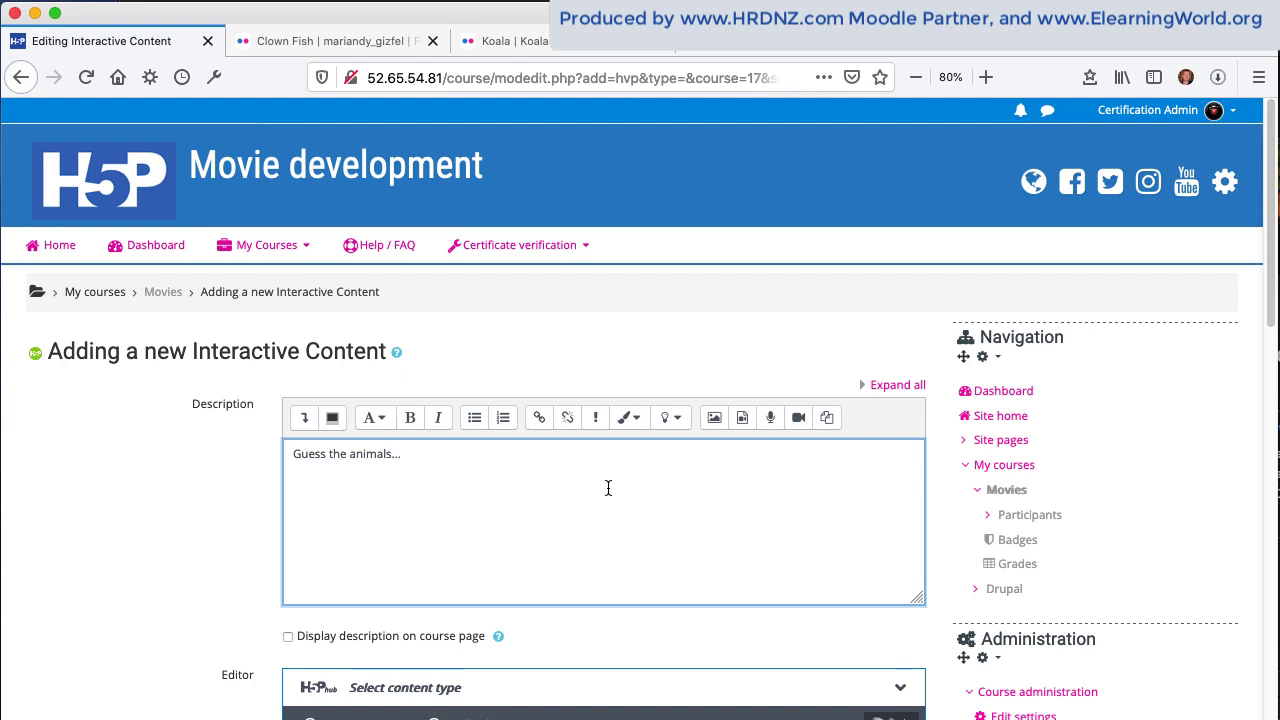
# Search the H5P content types for 'flas' and choose Flashcards.
pyautogui.scroll(-5, 608, 488)
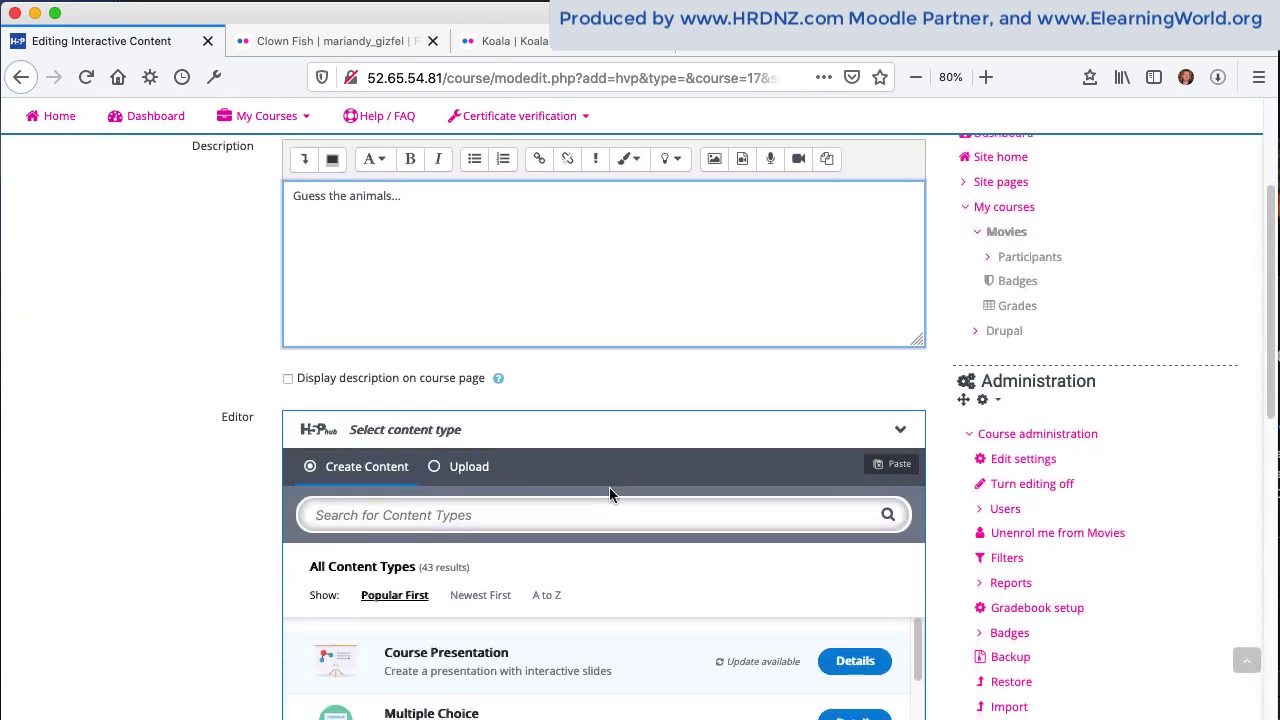
pyautogui.scroll(2, 608, 494)
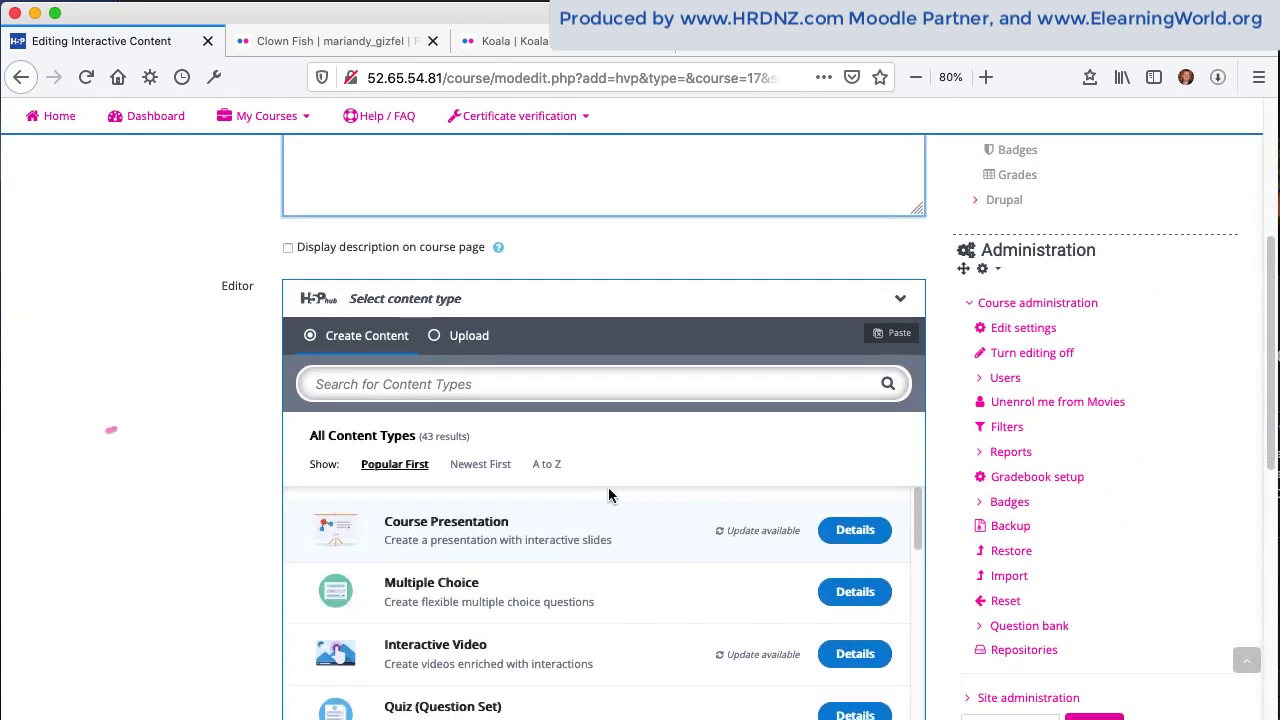
pyautogui.click(424, 384)
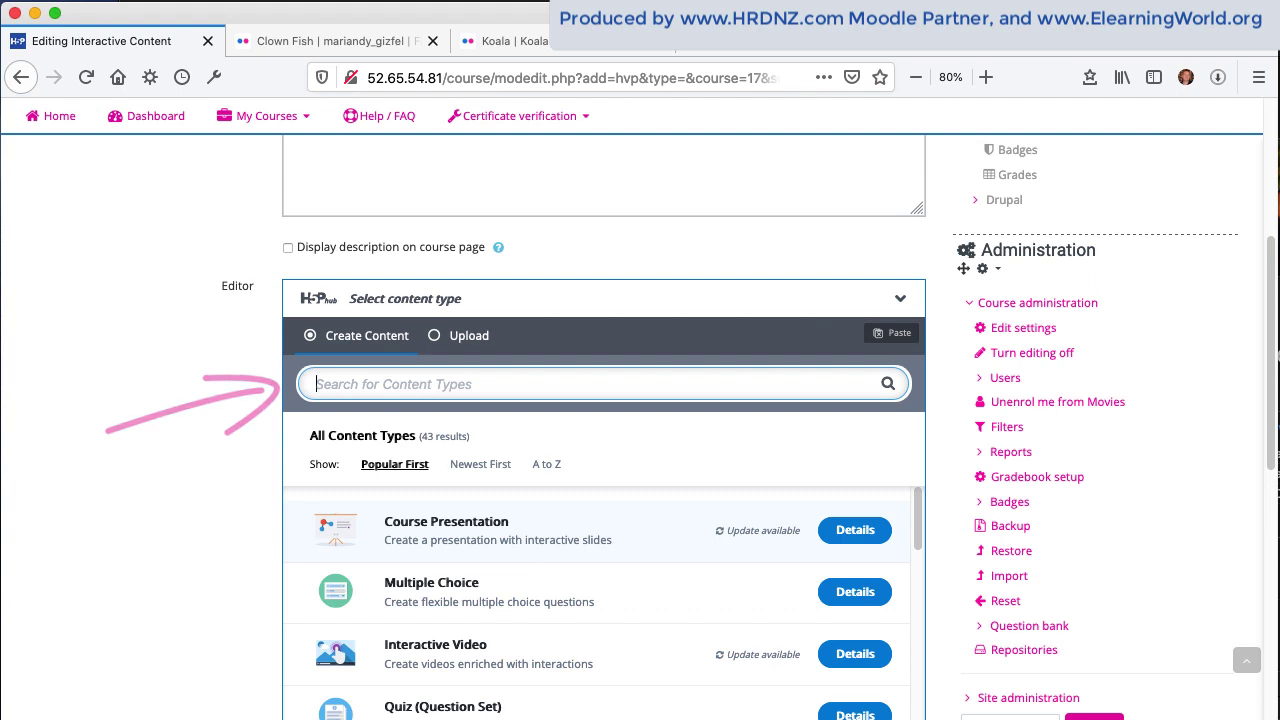
pyautogui.write('flas')
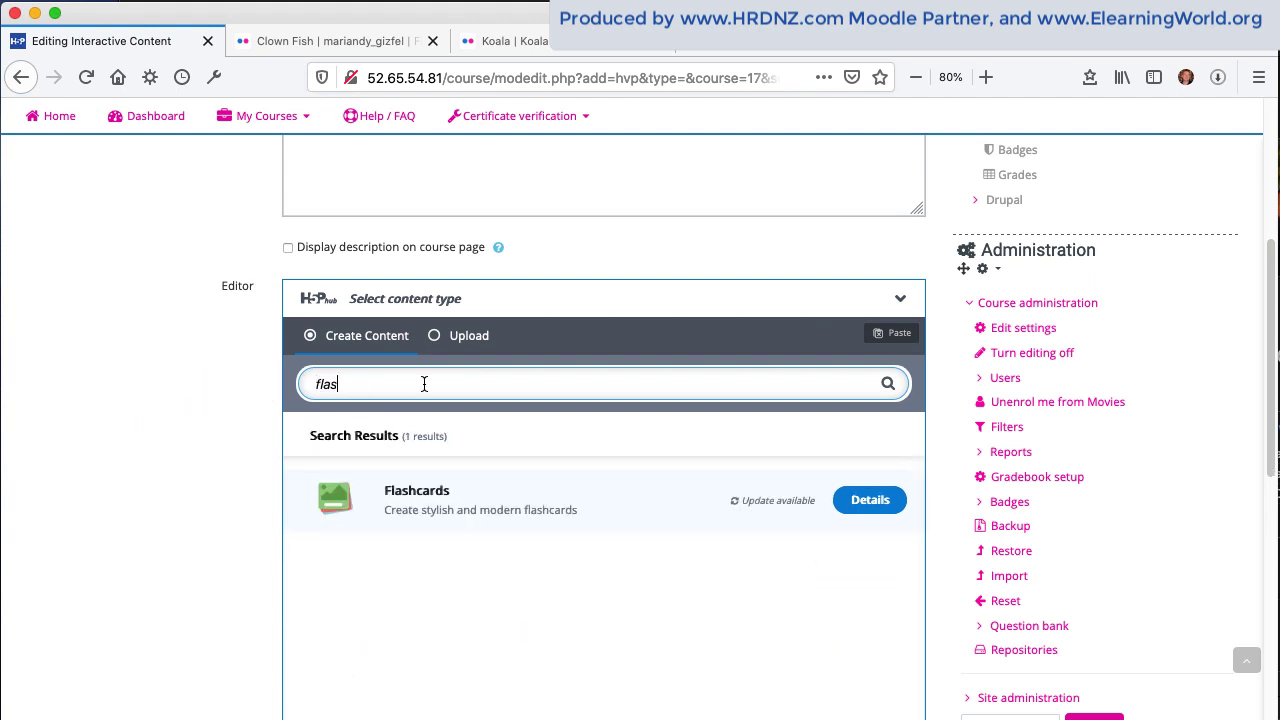
pyautogui.click(407, 493)
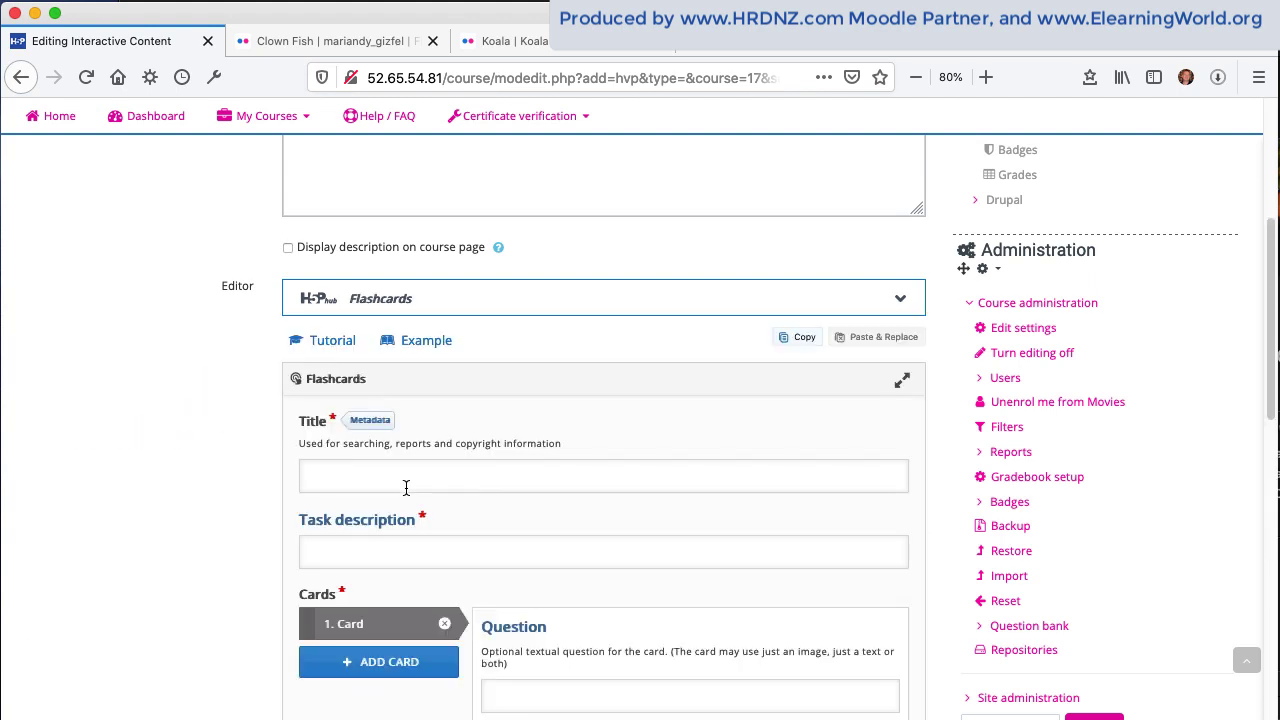
pyautogui.scroll(-3, 263, 455)
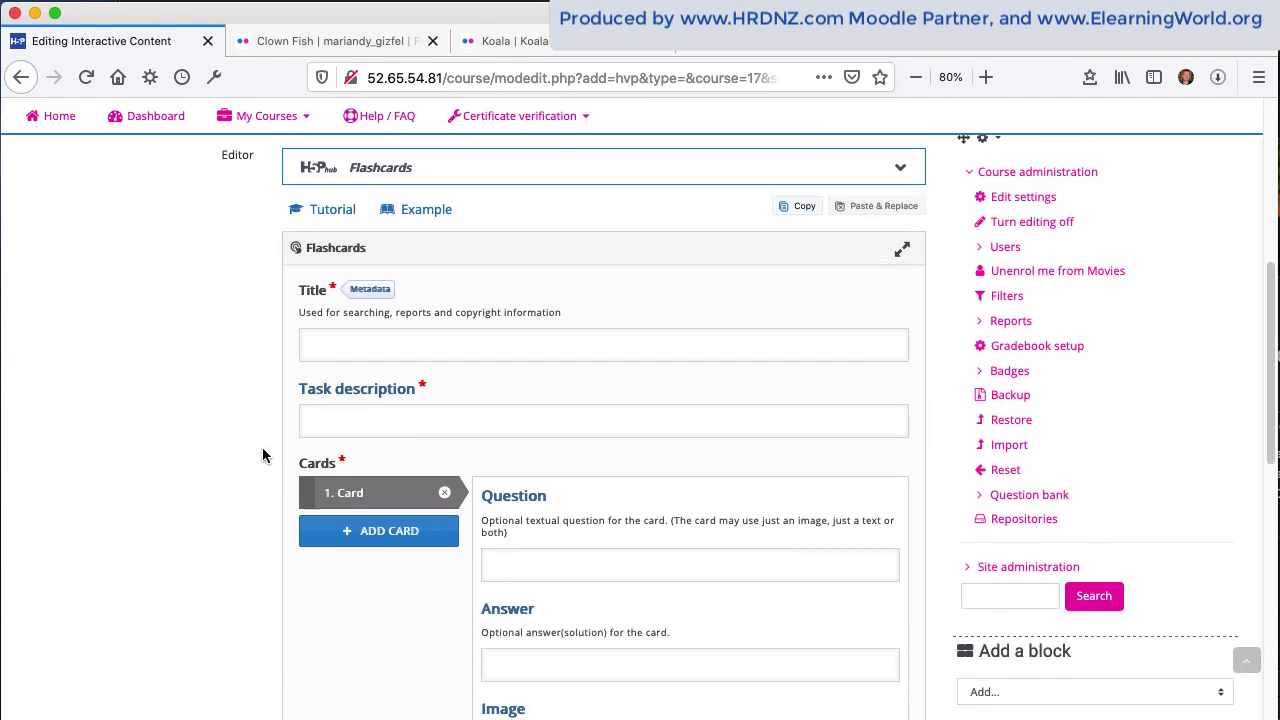
# Enter title 'Guessing animals' and task description 'What animal is this?', then scroll to card 1.
pyautogui.click(377, 343)
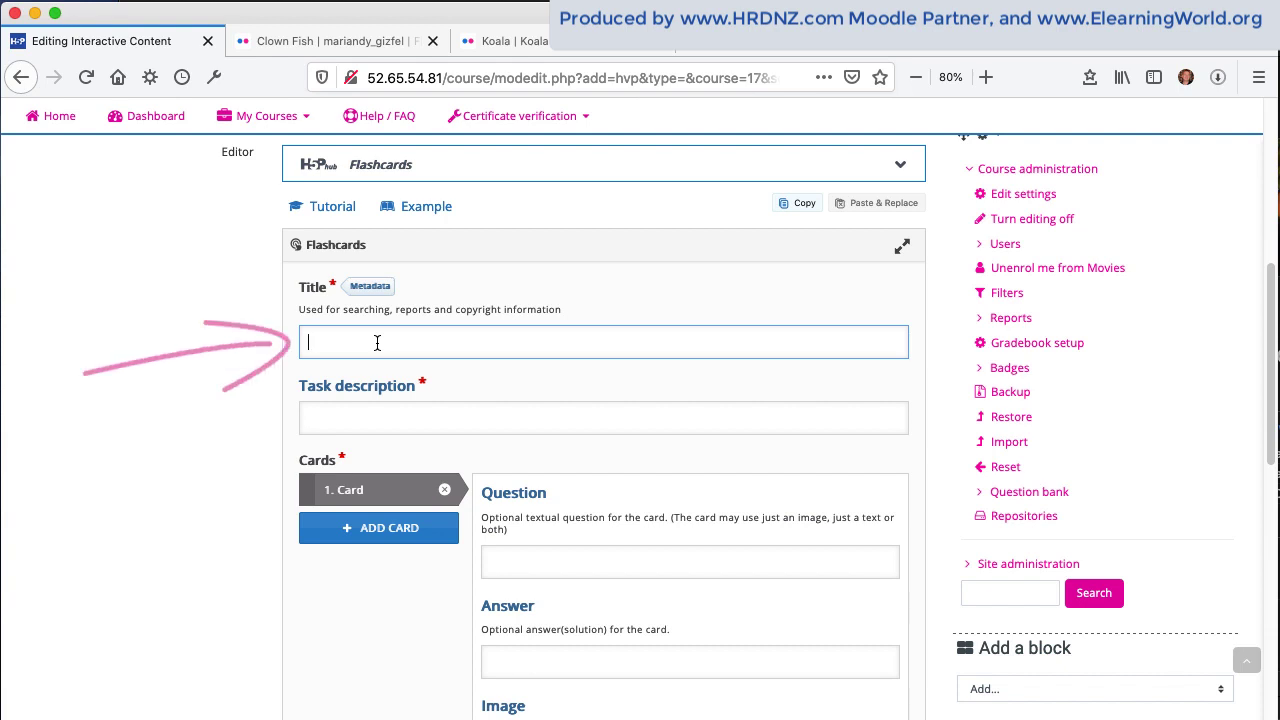
pyautogui.write('Guessing animals')
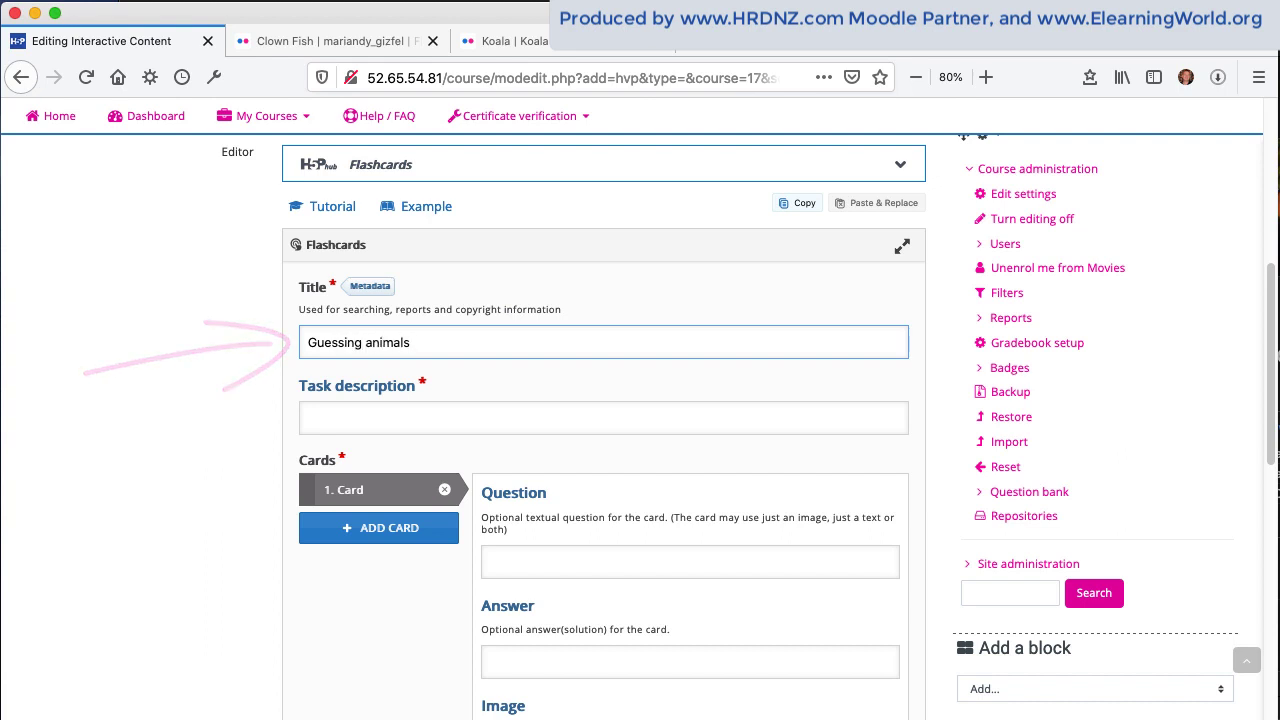
pyautogui.click(409, 416)
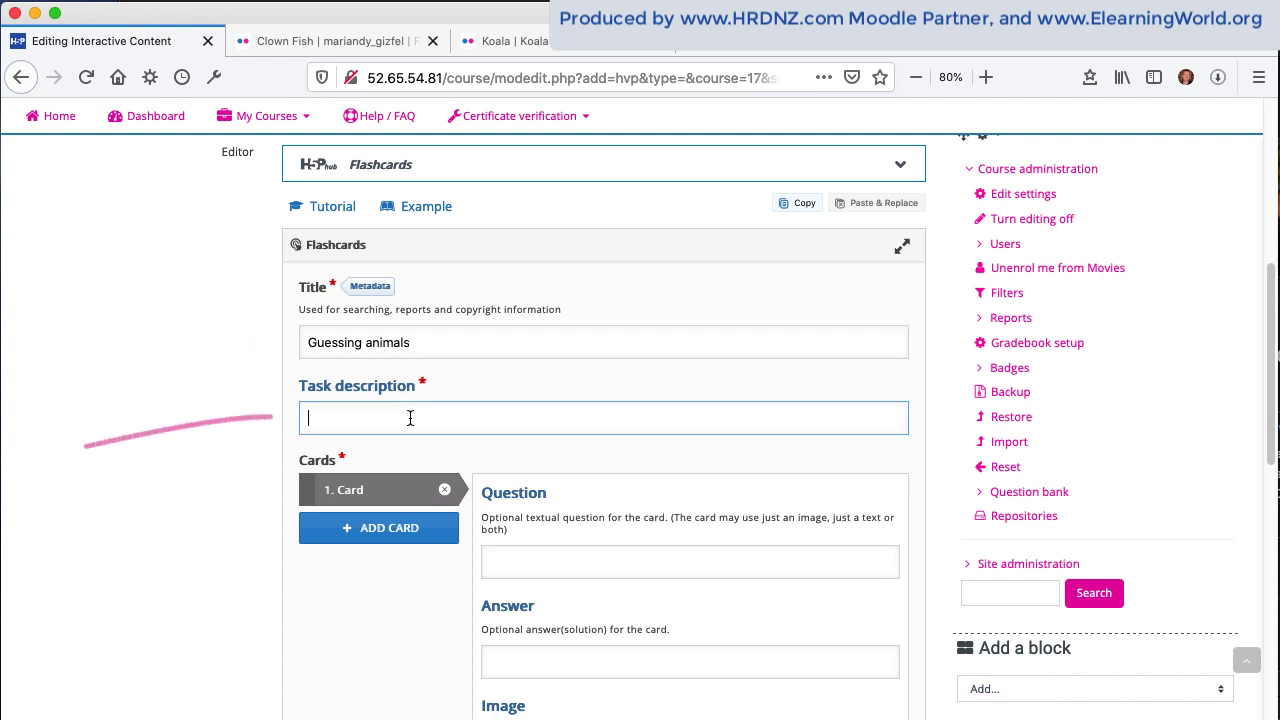
pyautogui.write('What animal is this')
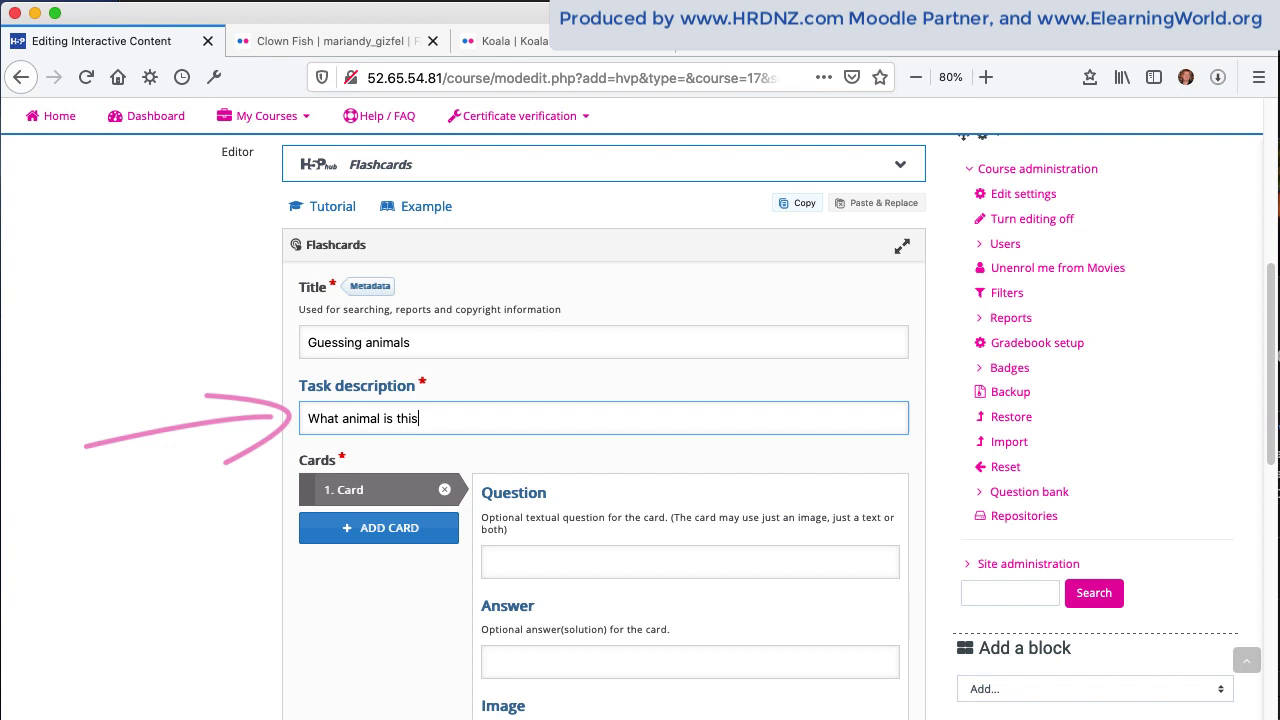
pyautogui.write('?')
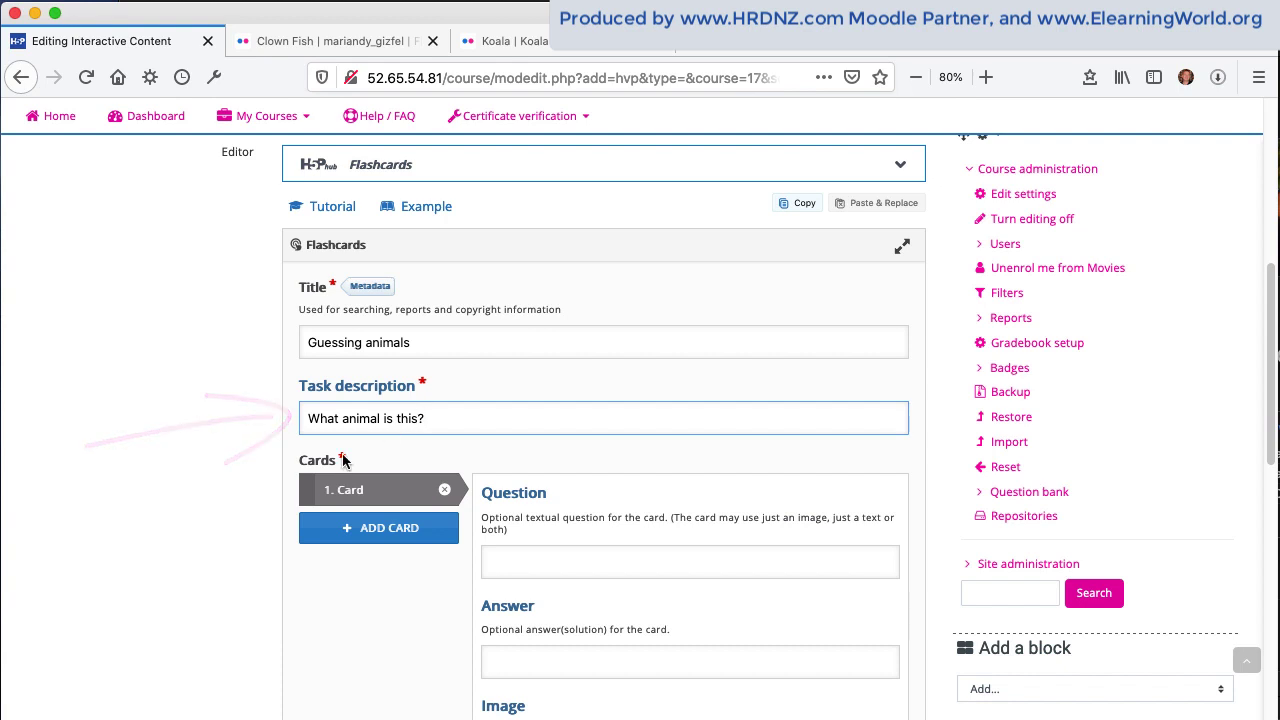
pyautogui.click(235, 468)
pyautogui.scroll(-5, 236, 468)
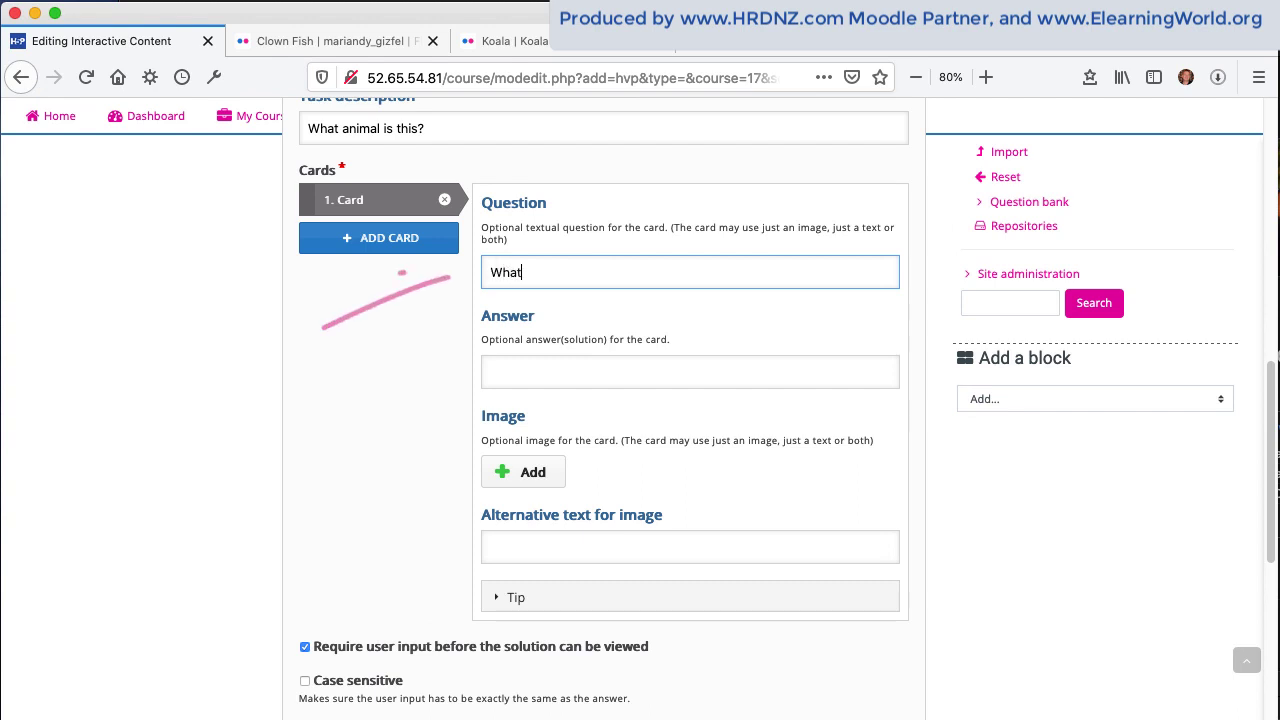
# Give card 1 the question 'What fish is this?' and the answer 'Clown fish'.
pyautogui.write('is this?')
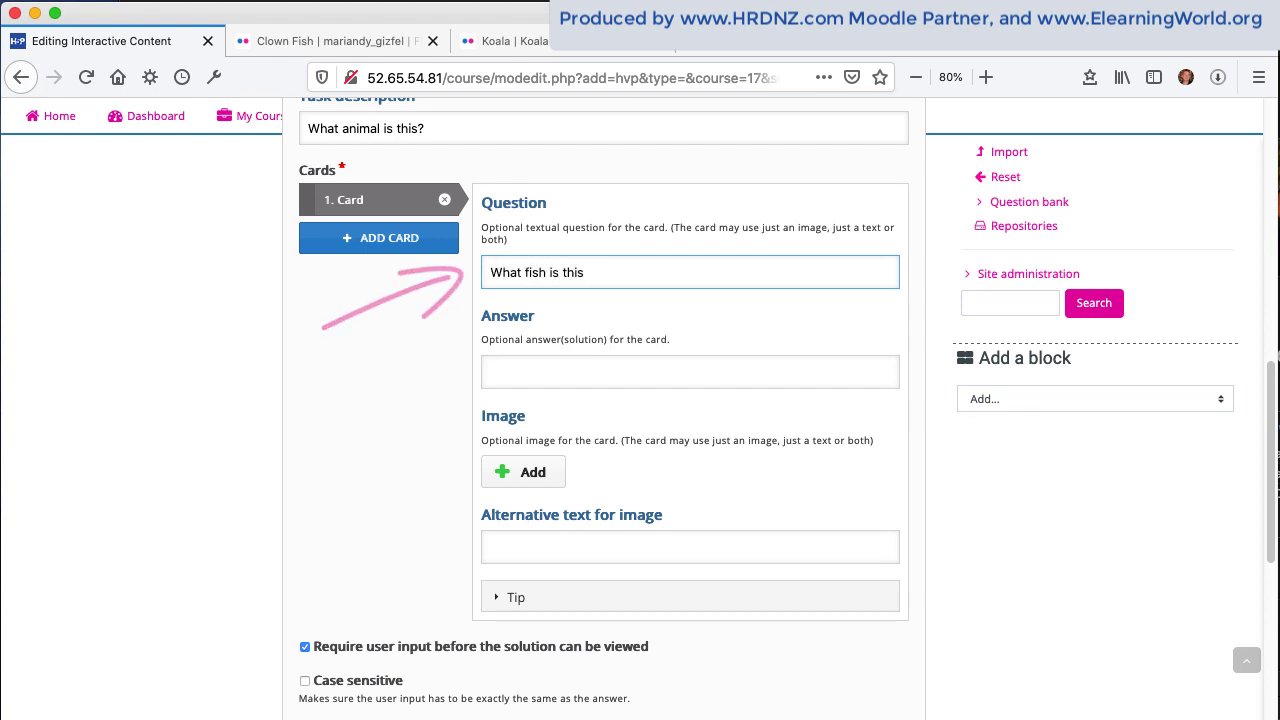
pyautogui.click(571, 371)
pyautogui.write('Clo')
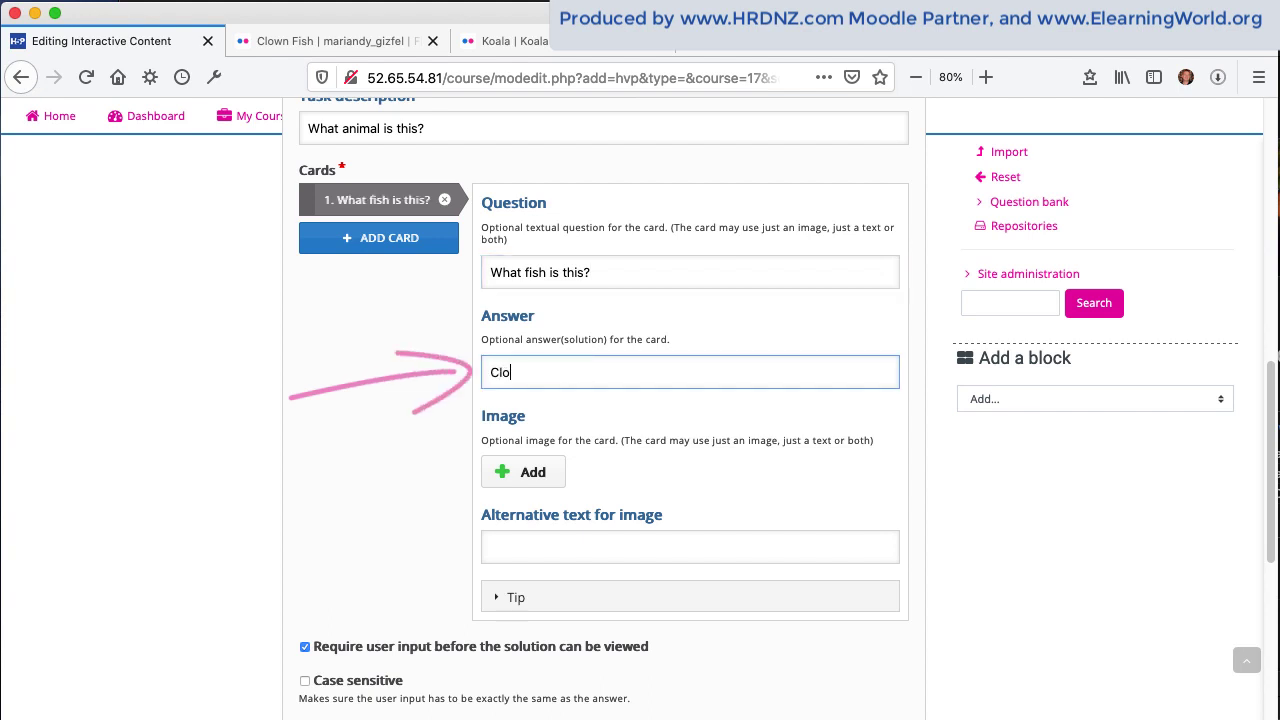
pyautogui.write('wn fish')
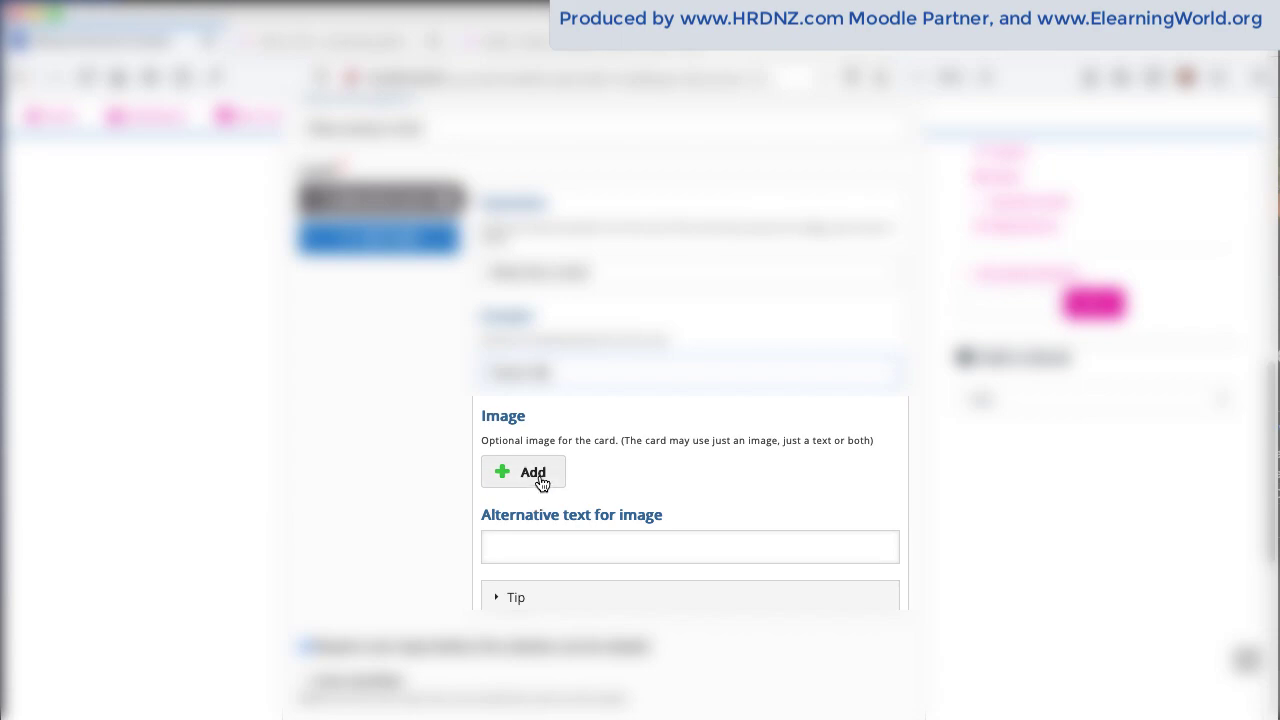
# Attach clown_fish_800x600.jpg as card 1's image.
pyautogui.click(541, 483)
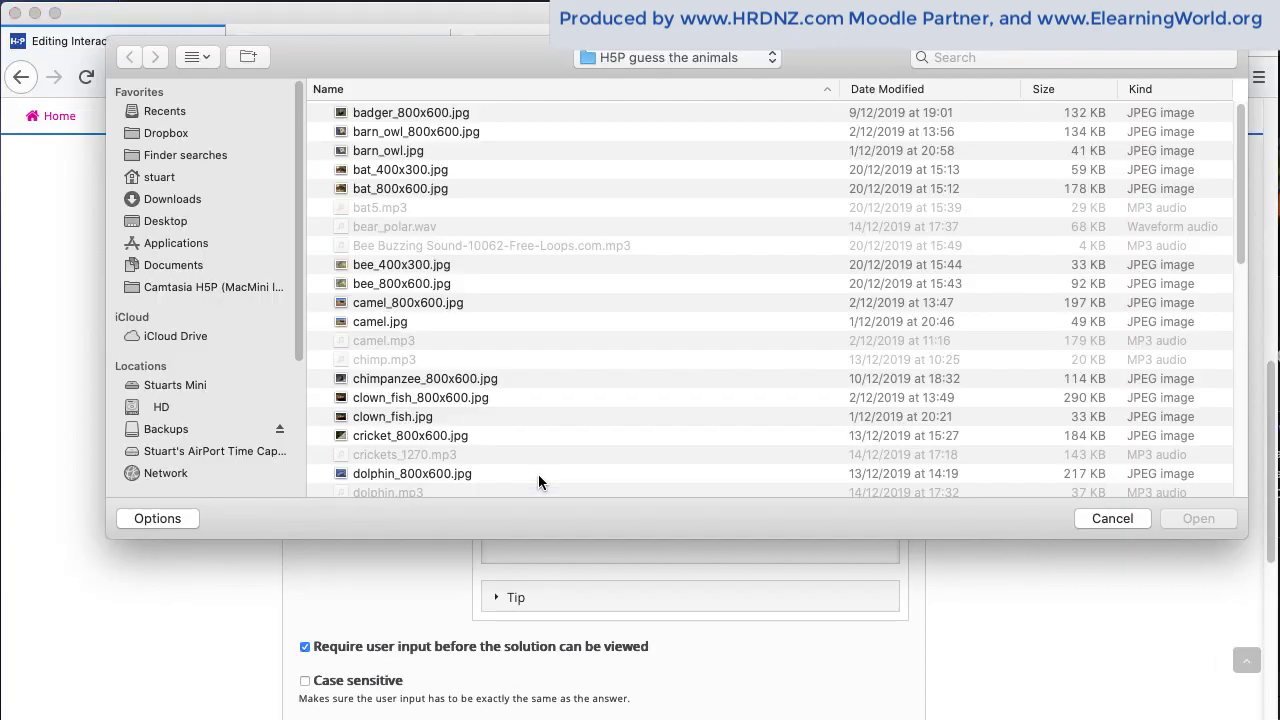
pyautogui.click(456, 397)
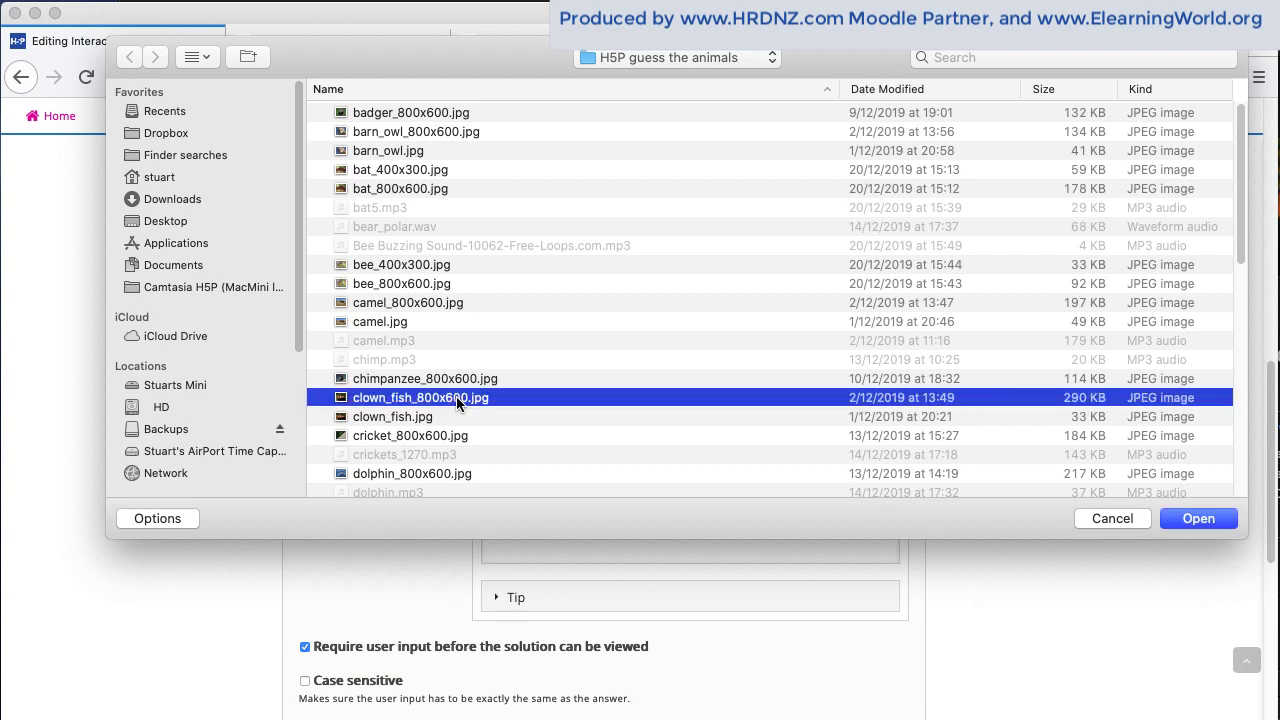
pyautogui.click(1206, 522)
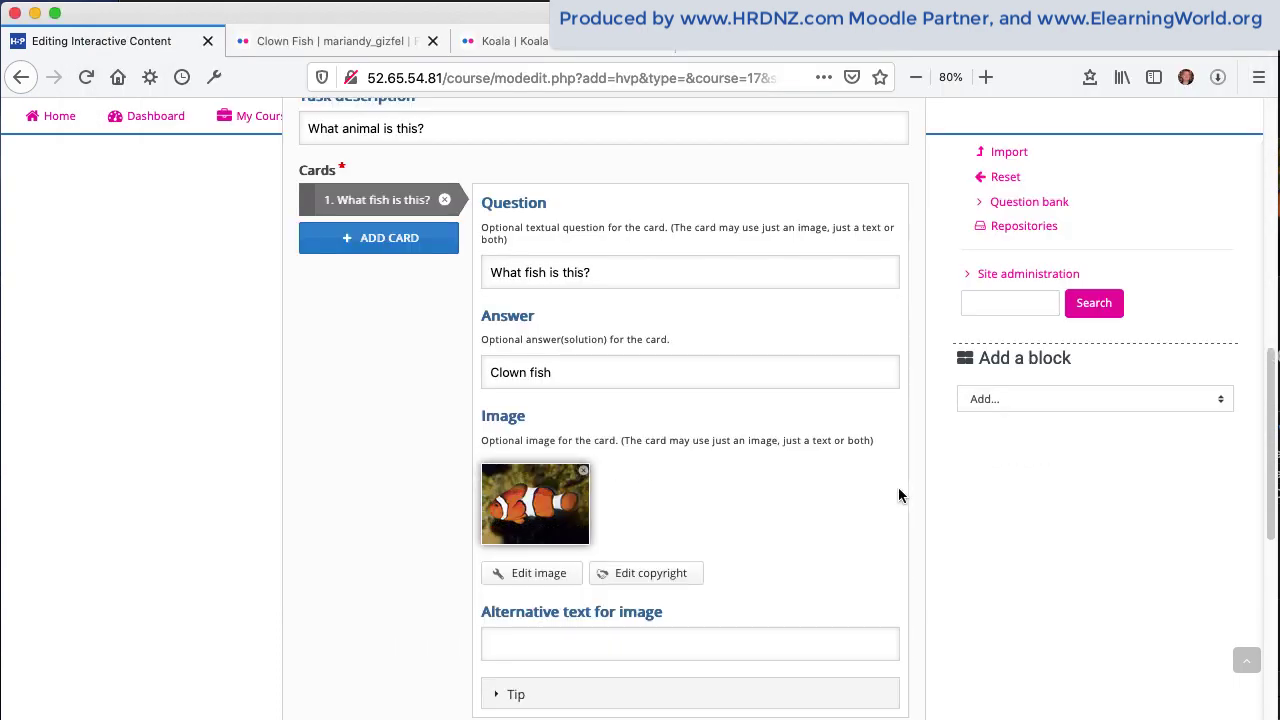
pyautogui.scroll(-3, 437, 540)
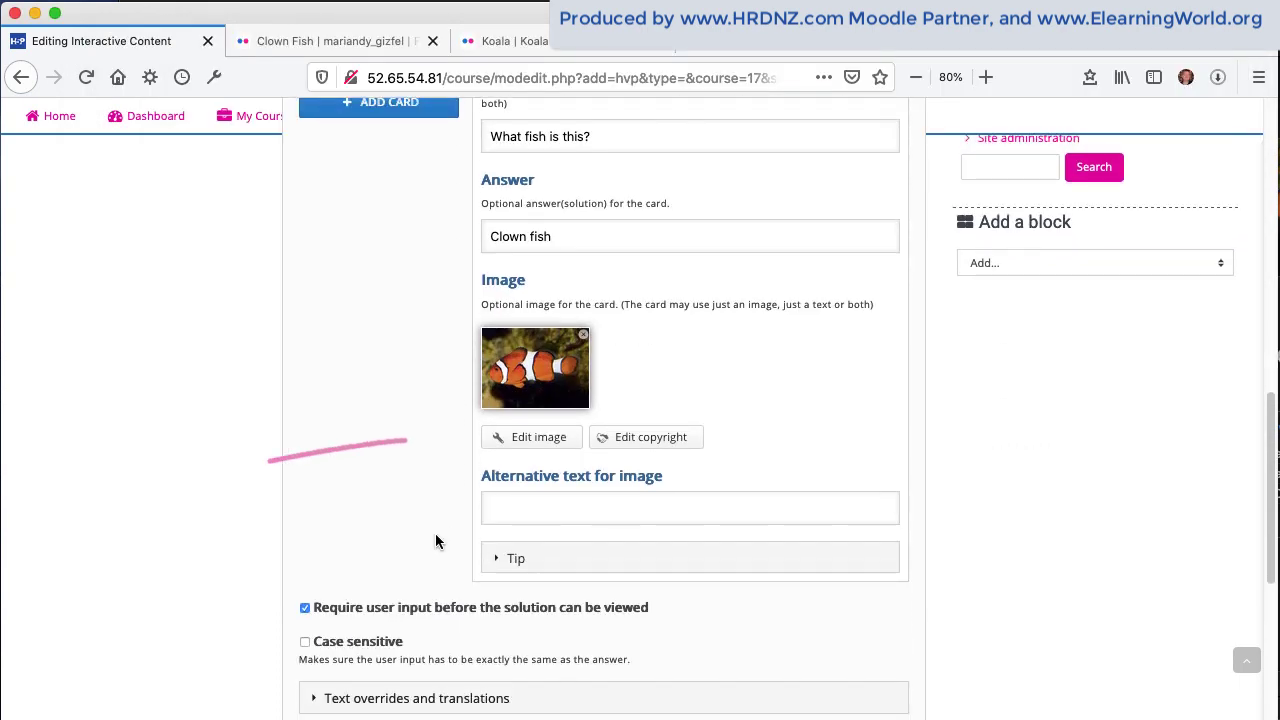
pyautogui.click(537, 440)
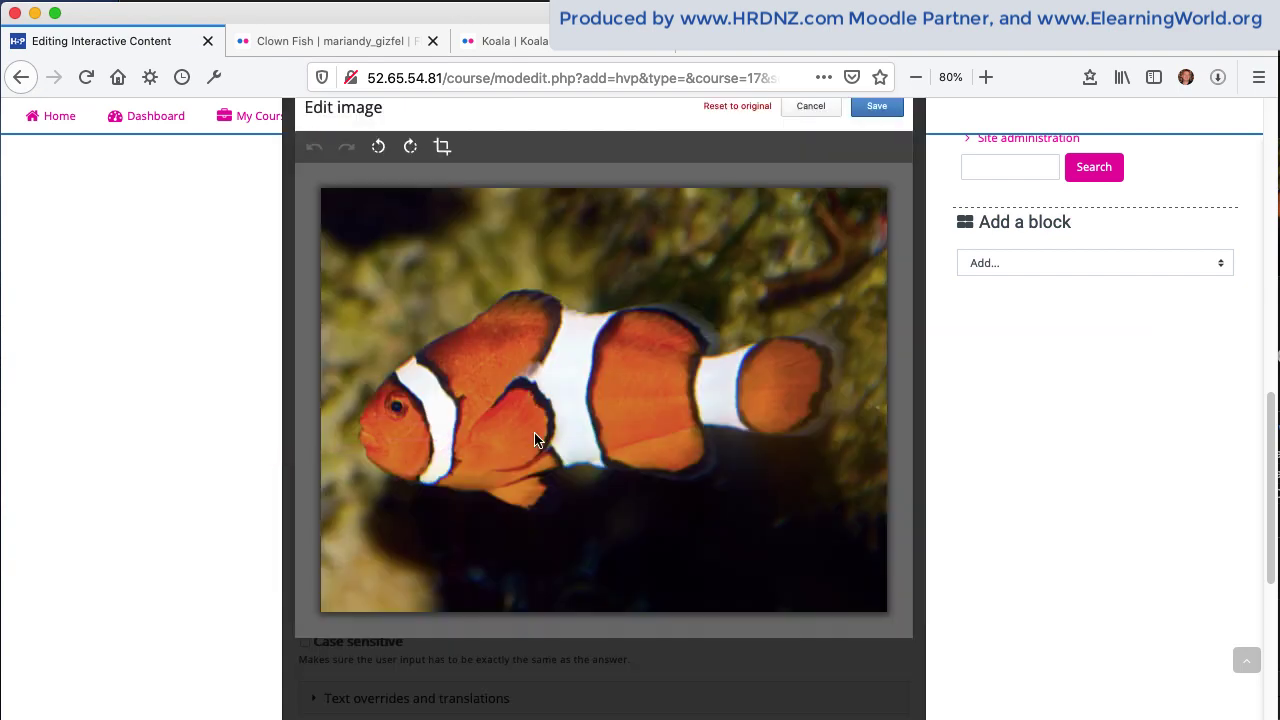
pyautogui.scroll(1, 535, 440)
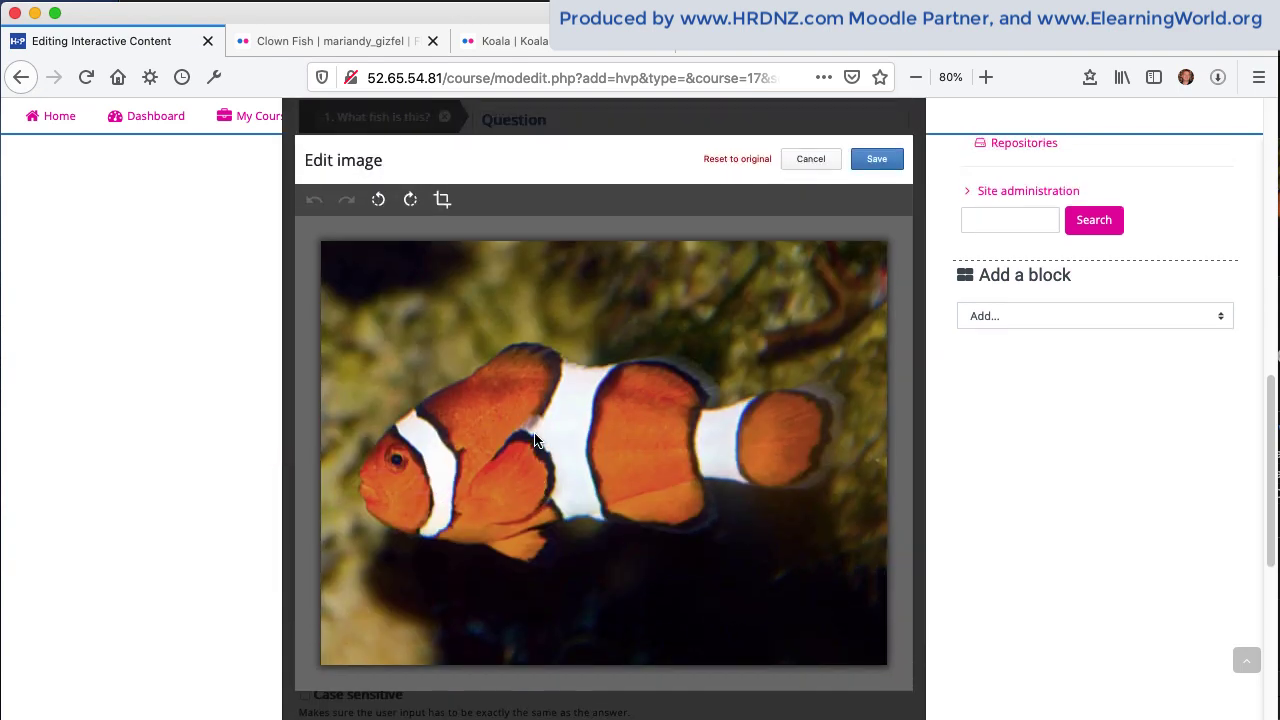
pyautogui.click(378, 201)
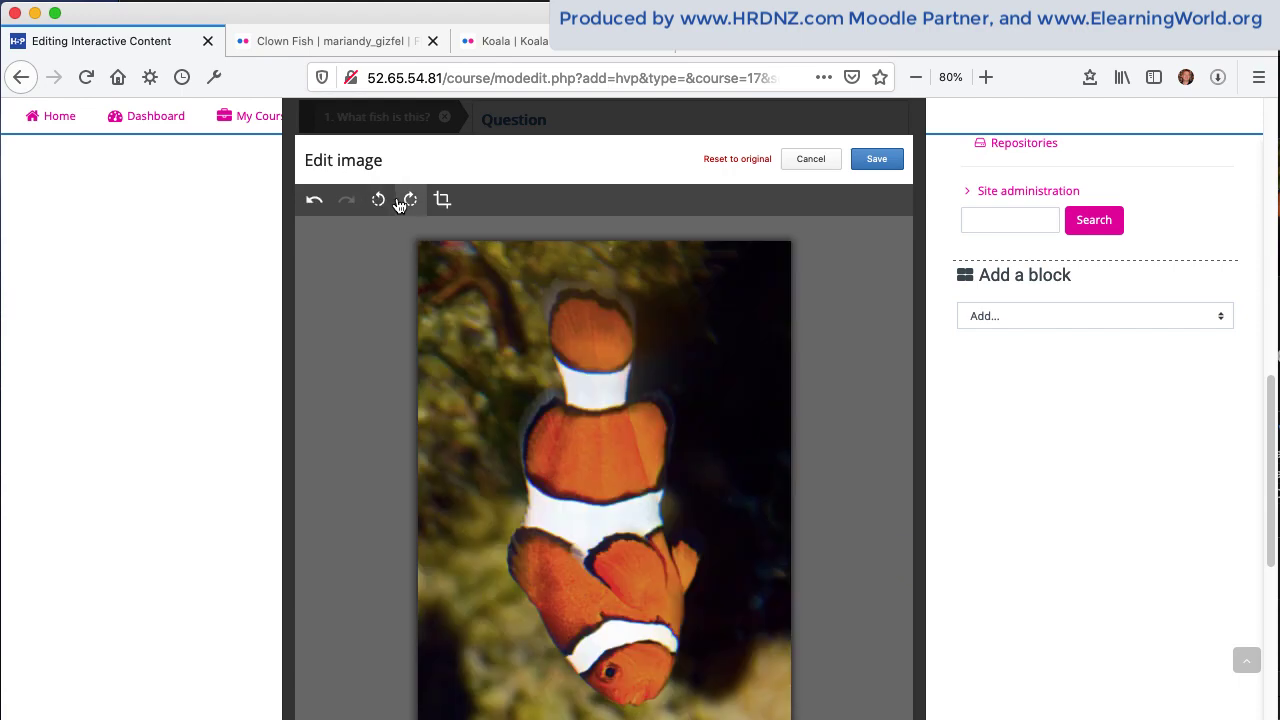
pyautogui.click(409, 201)
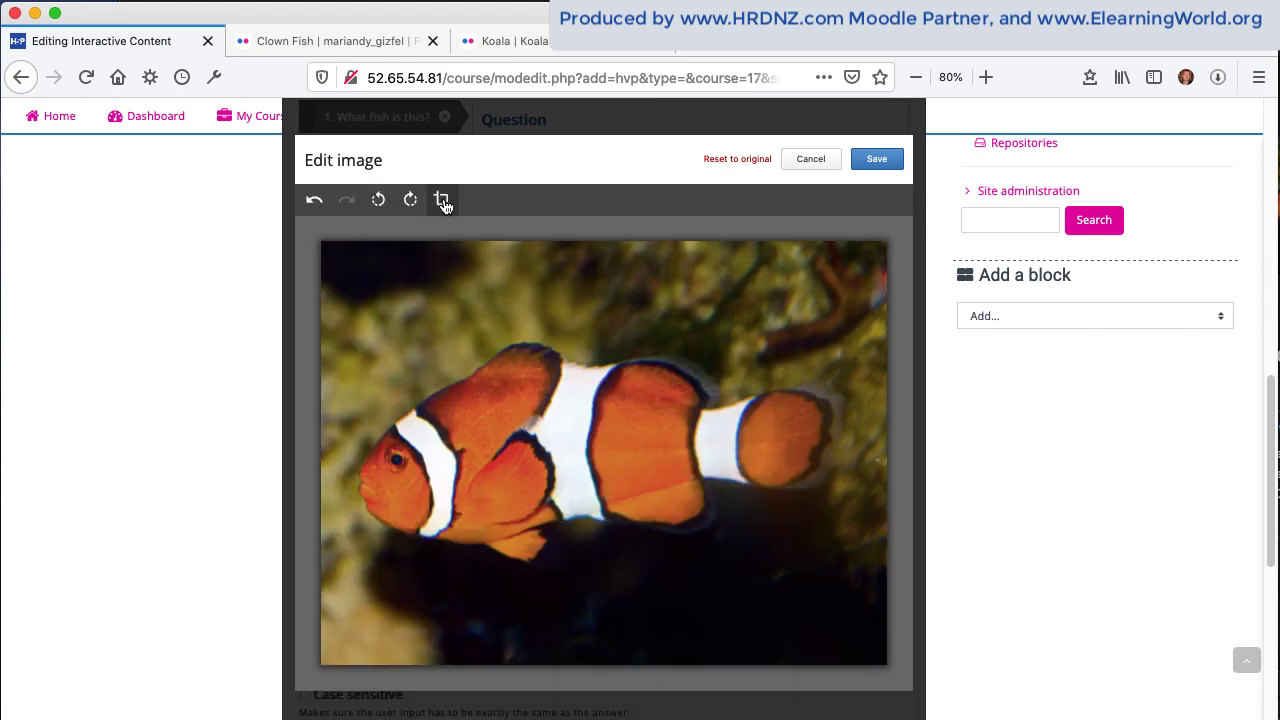
pyautogui.click(443, 200)
pyautogui.moveTo(347, 337); pyautogui.dragTo(741, 585)
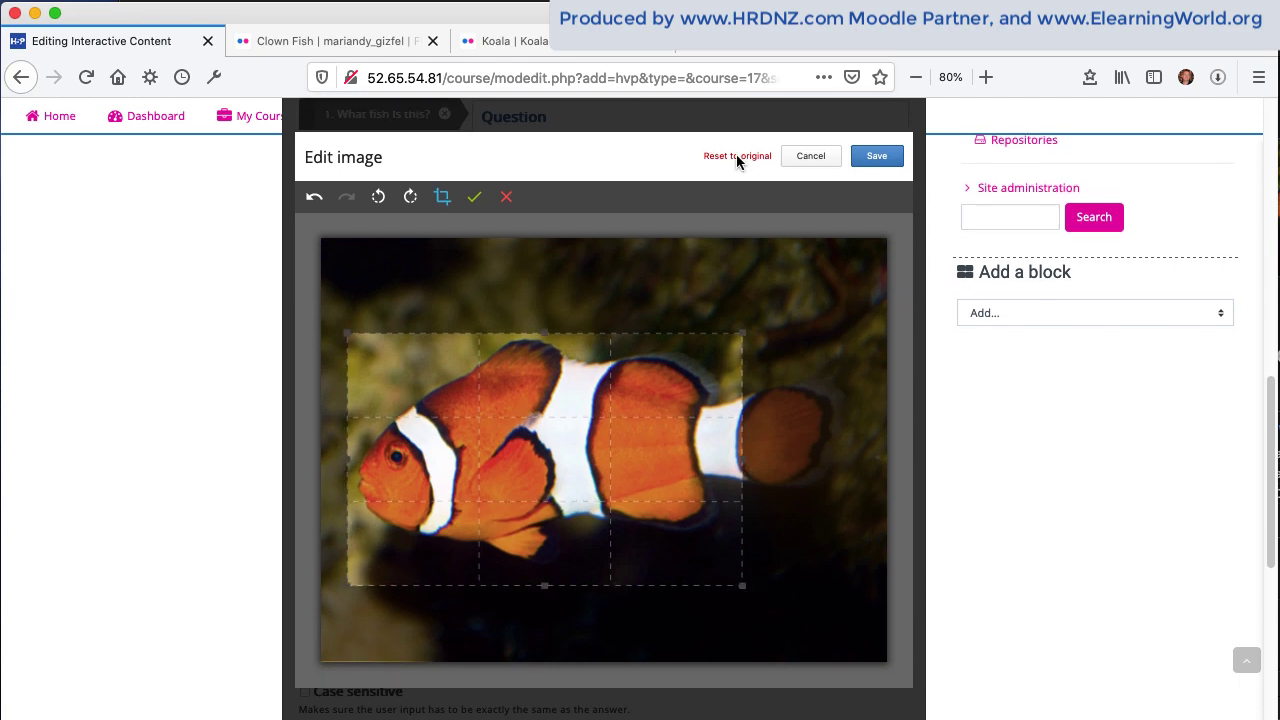
pyautogui.click(810, 157)
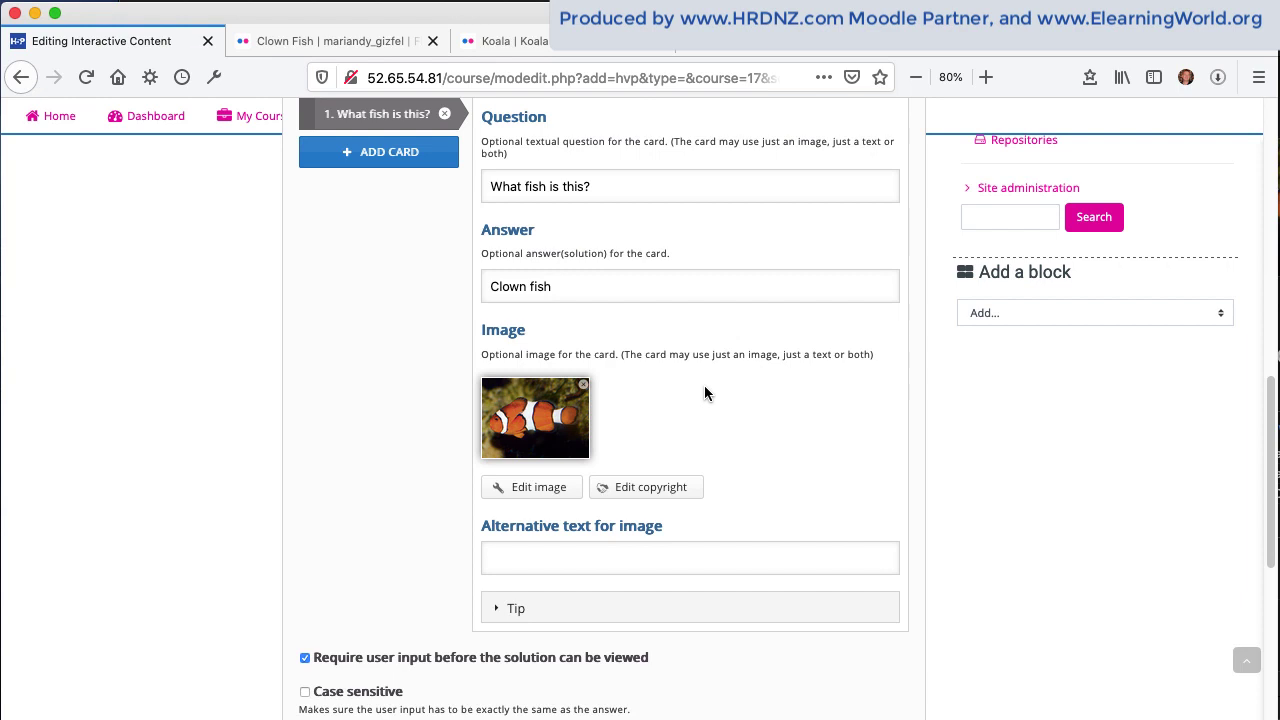
pyautogui.scroll(-1, 704, 393)
# Enter 'A funny fish?' as the clown fish image's alternative text and expand the Tip section.
pyautogui.click(667, 490)
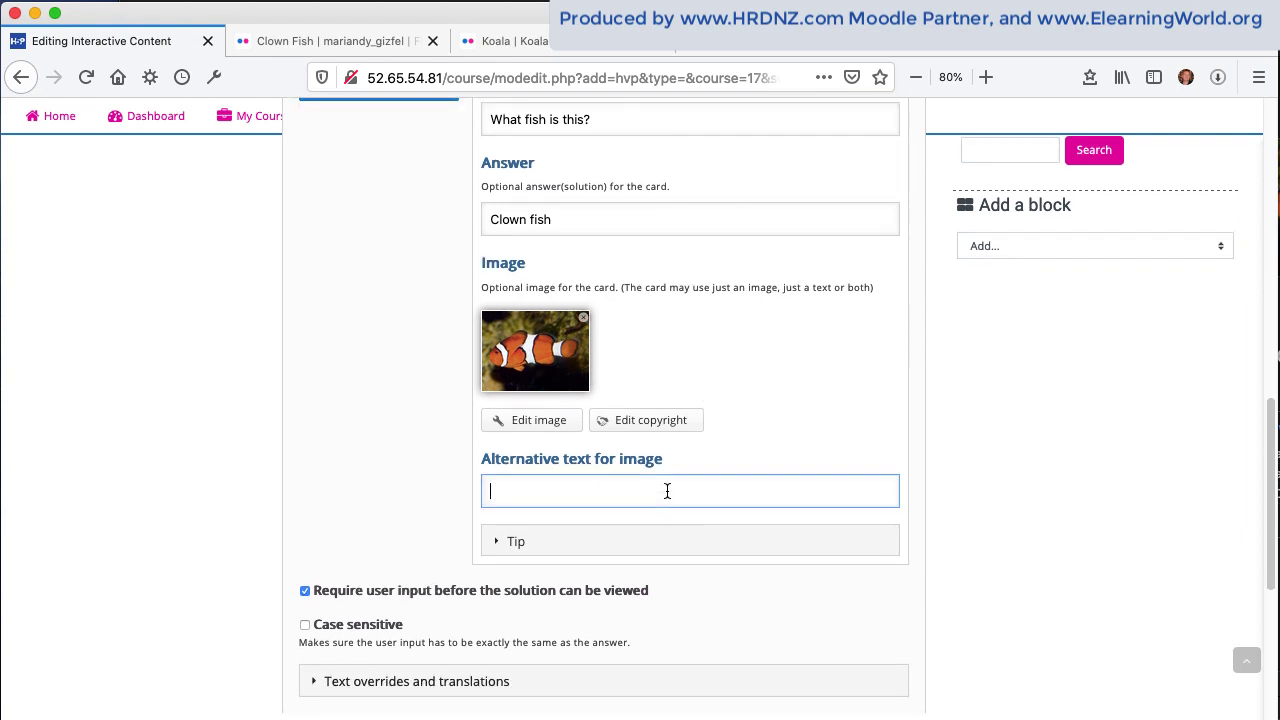
pyautogui.moveTo(305, 518); pyautogui.dragTo(450, 496)
pyautogui.moveTo(398, 480)
pyautogui.mouseDown()
pyautogui.moveTo(422, 482)
pyautogui.moveTo(432, 522)
pyautogui.moveTo(412, 532)
pyautogui.mouseUp()
pyautogui.write('A')
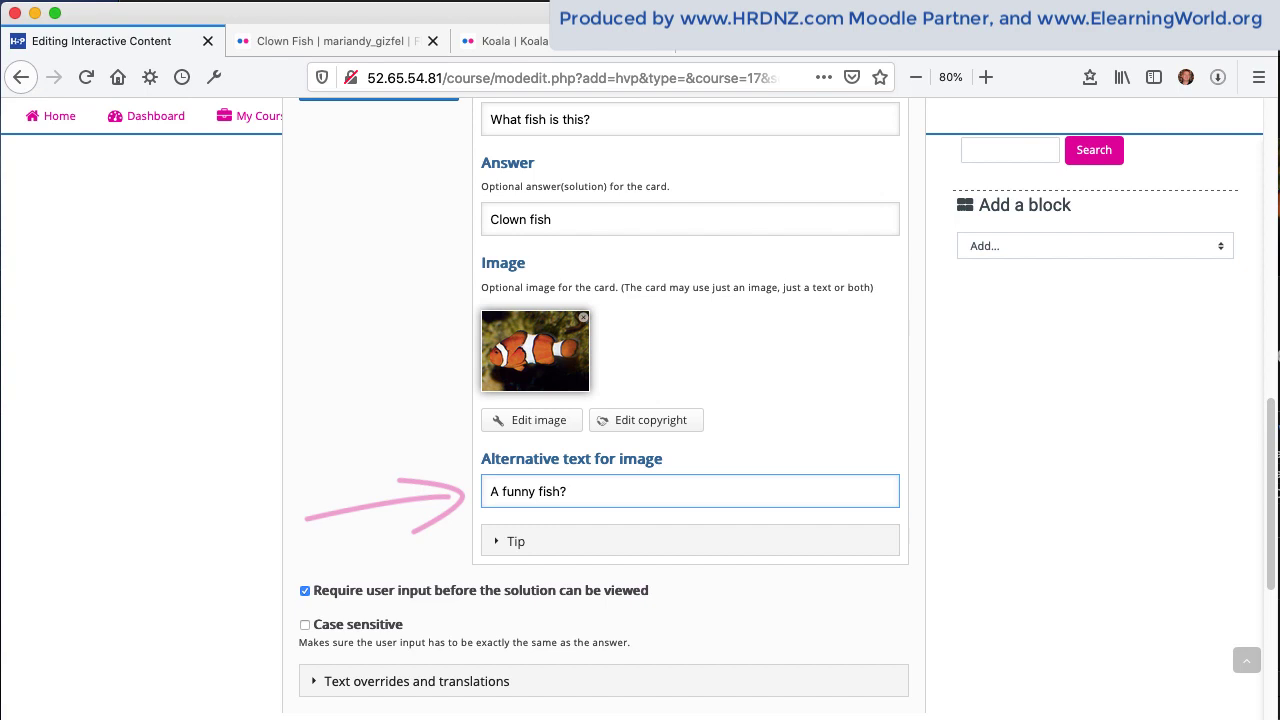
pyautogui.click(496, 542)
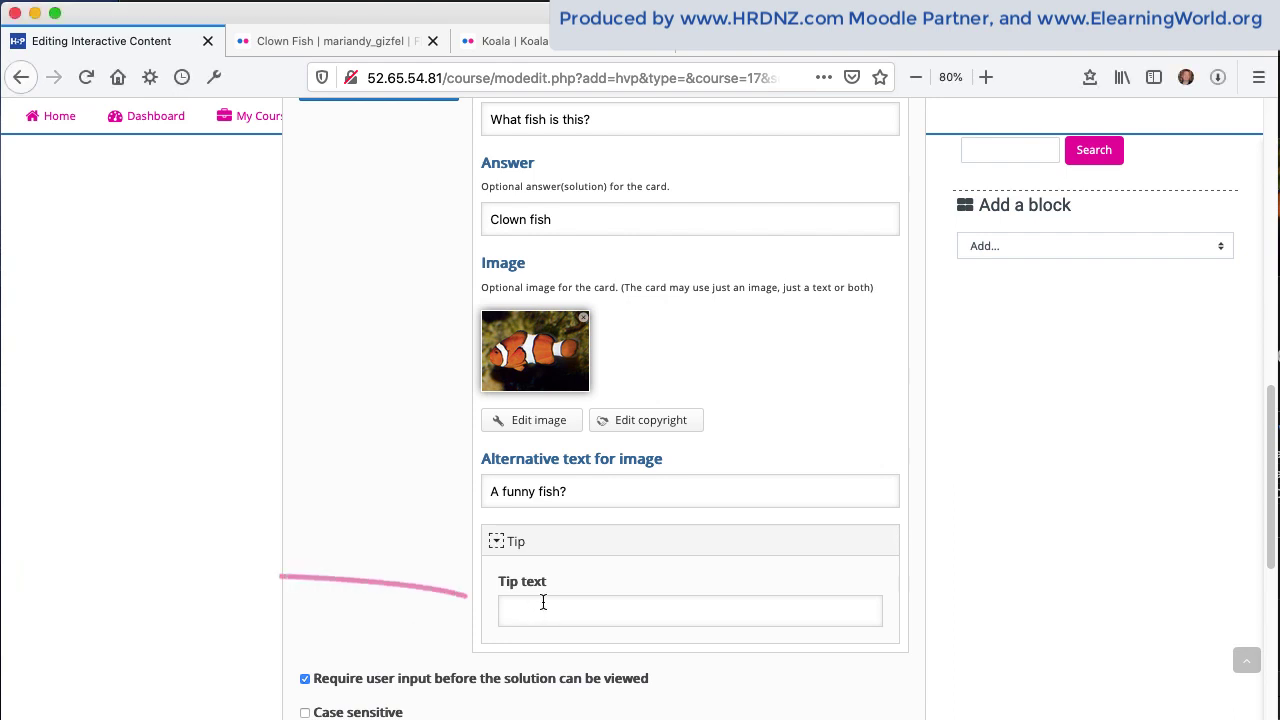
# Paste the tip 'A funny fish that is easy to "Find" ?' and untick 'Require user input'.
pyautogui.click(575, 609)
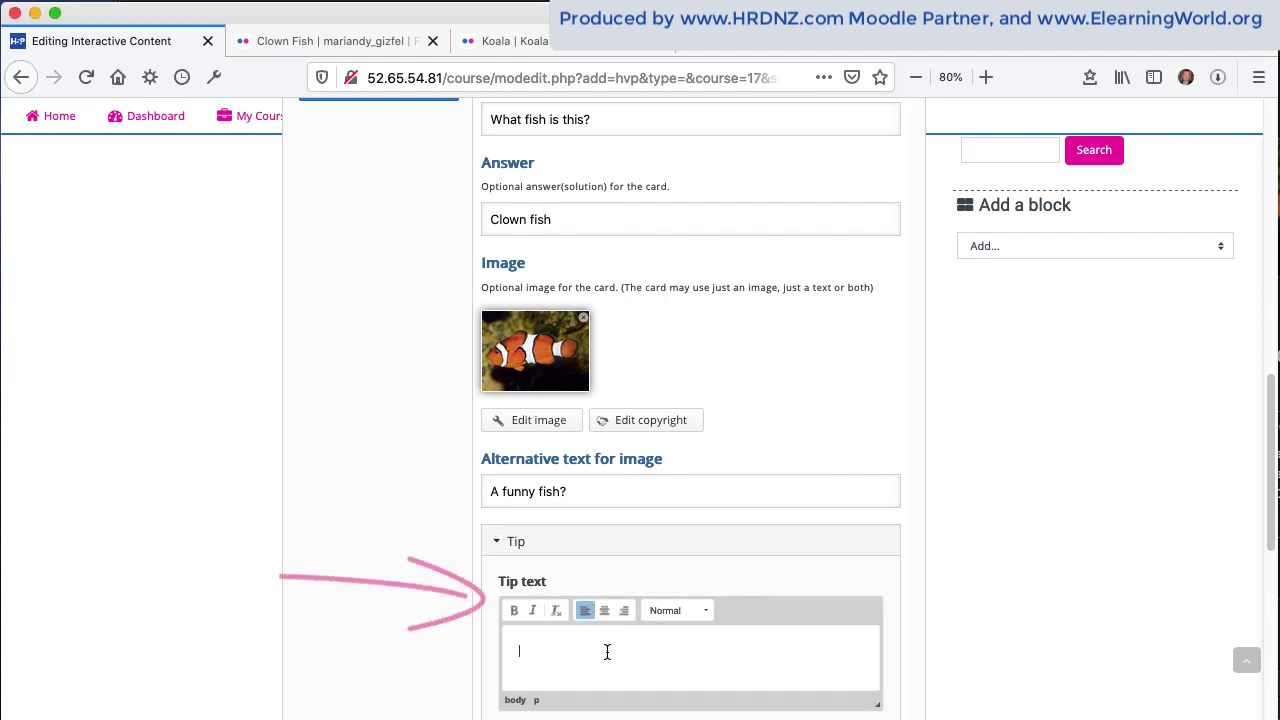
pyautogui.write('A funny fish that is easy to "Find" ?')
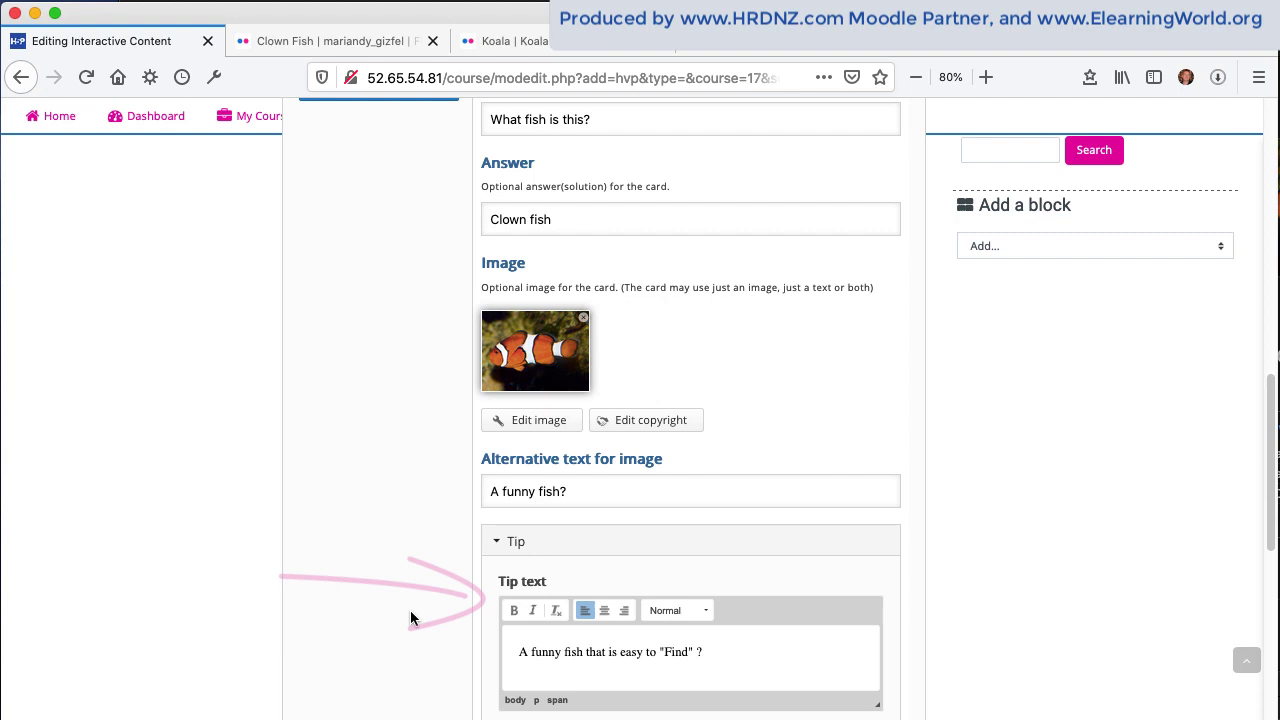
pyautogui.scroll(-2, 410, 614)
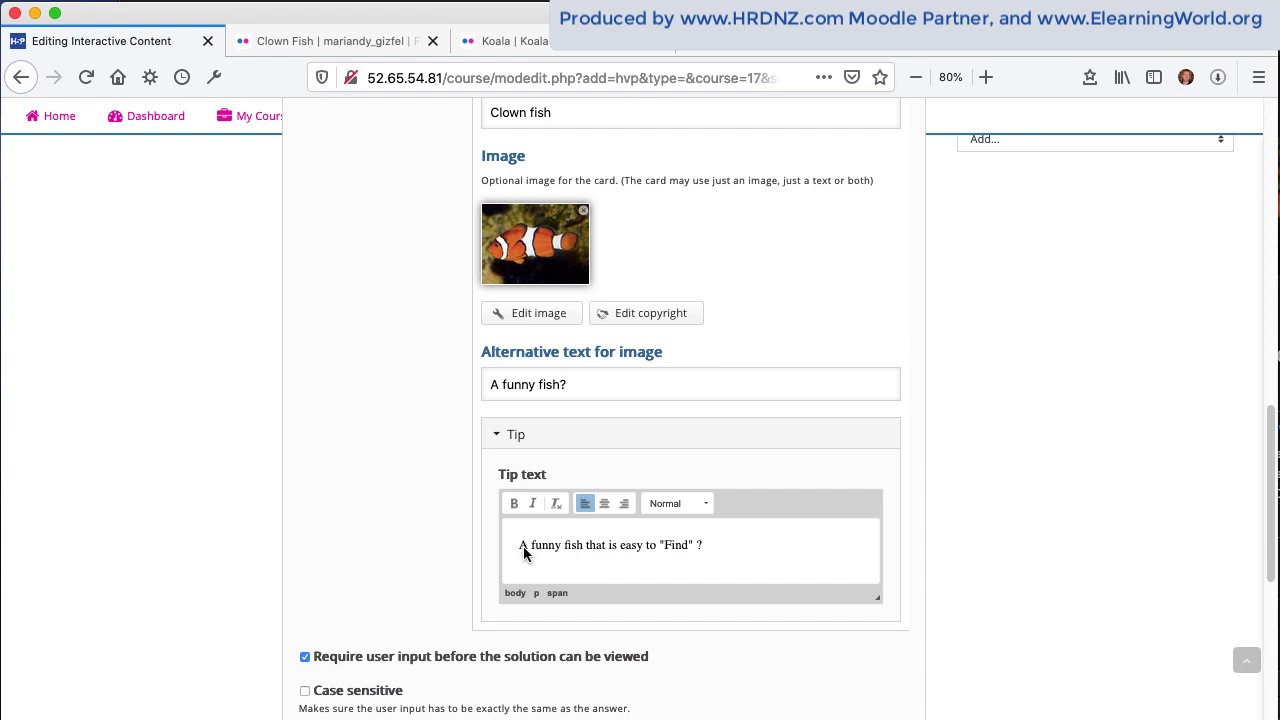
pyautogui.scroll(-3, 398, 552)
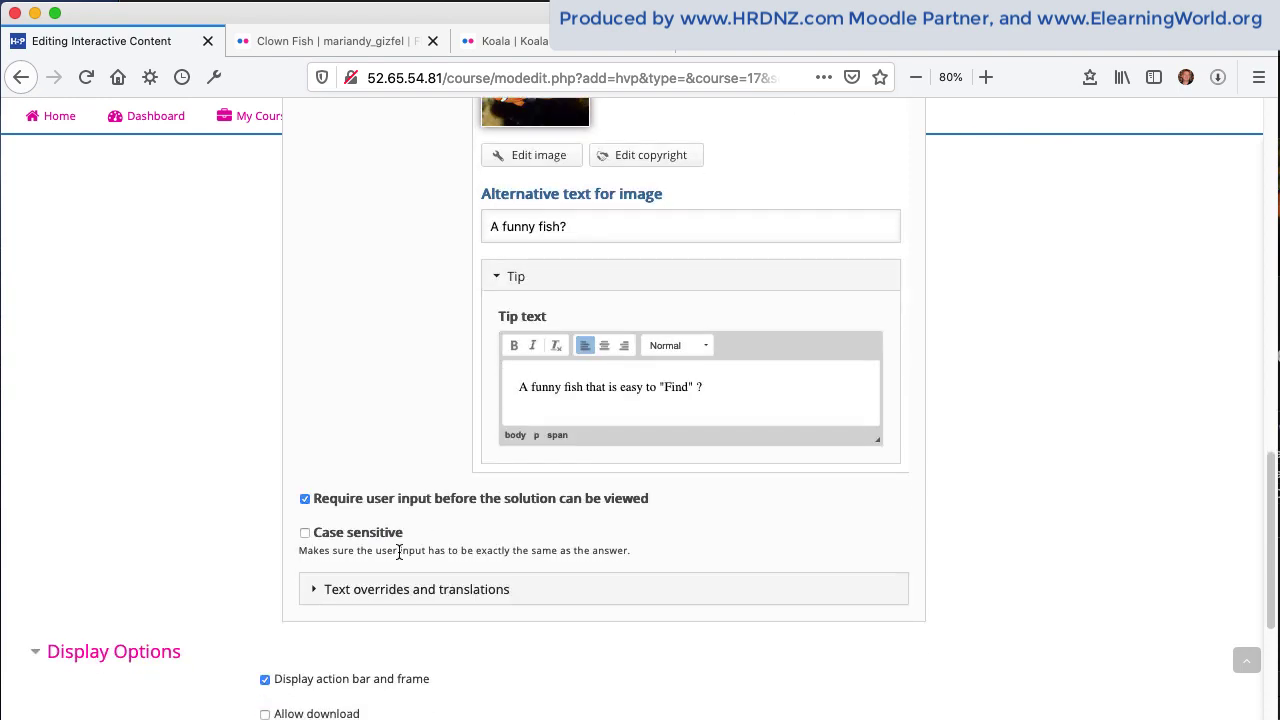
pyautogui.click(305, 499)
pyautogui.scroll(9, 375, 357)
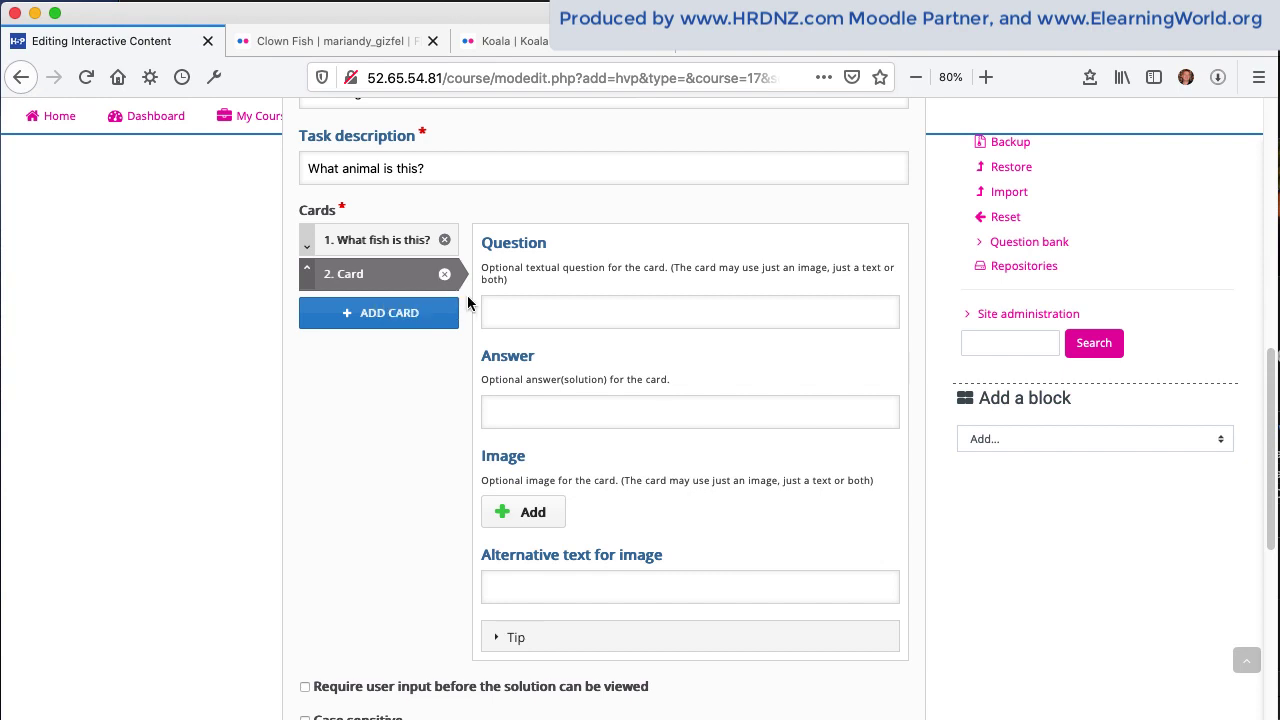
# Give card 2 the question 'What Australian marsupial is this?' and the answer 'Koala'.
pyautogui.click(513, 311)
pyautogui.write('What Australian marsupial is')
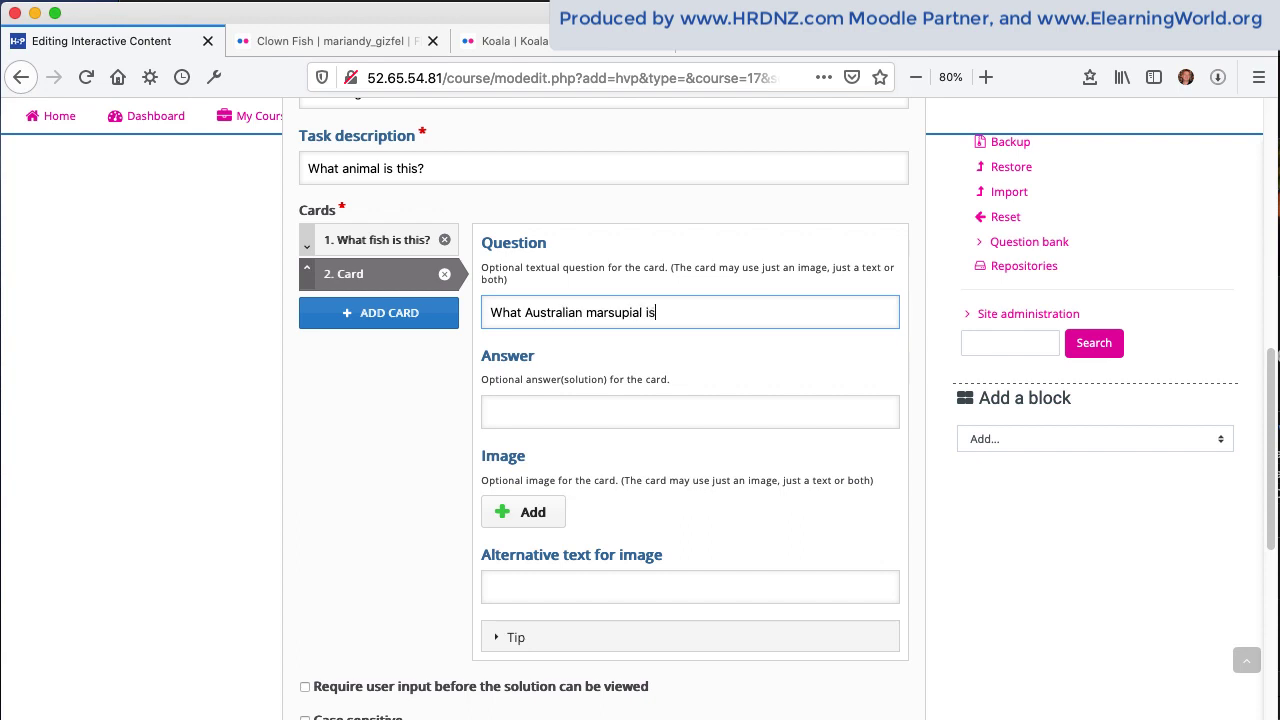
pyautogui.write('this?')
pyautogui.click(520, 408)
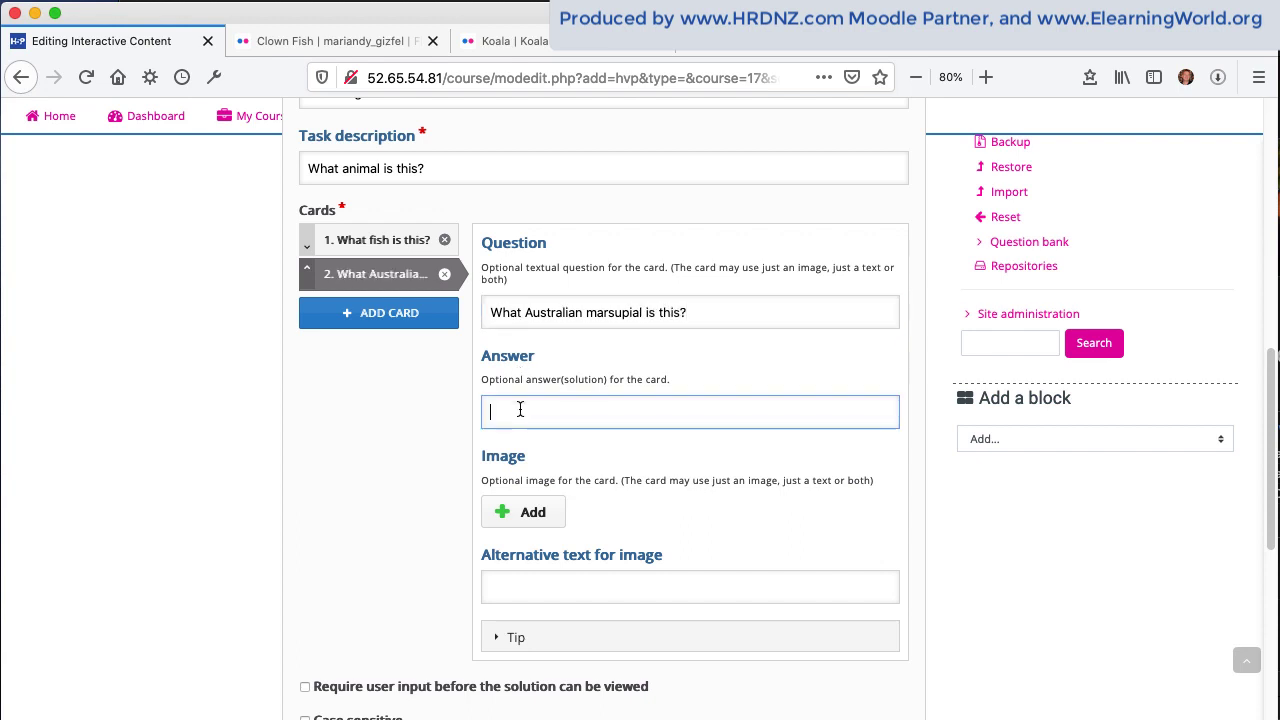
pyautogui.write('Koala')
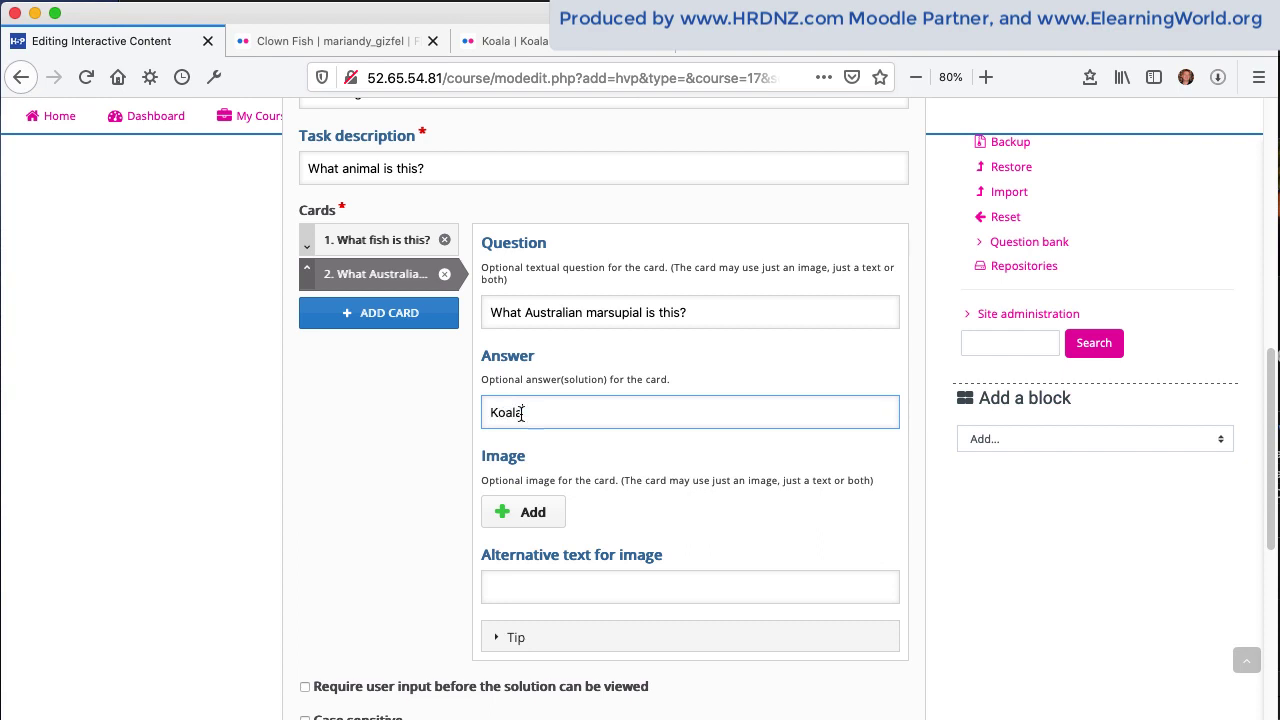
# Upload koala_800x600.jpg as card 2's image.
pyautogui.click(545, 518)
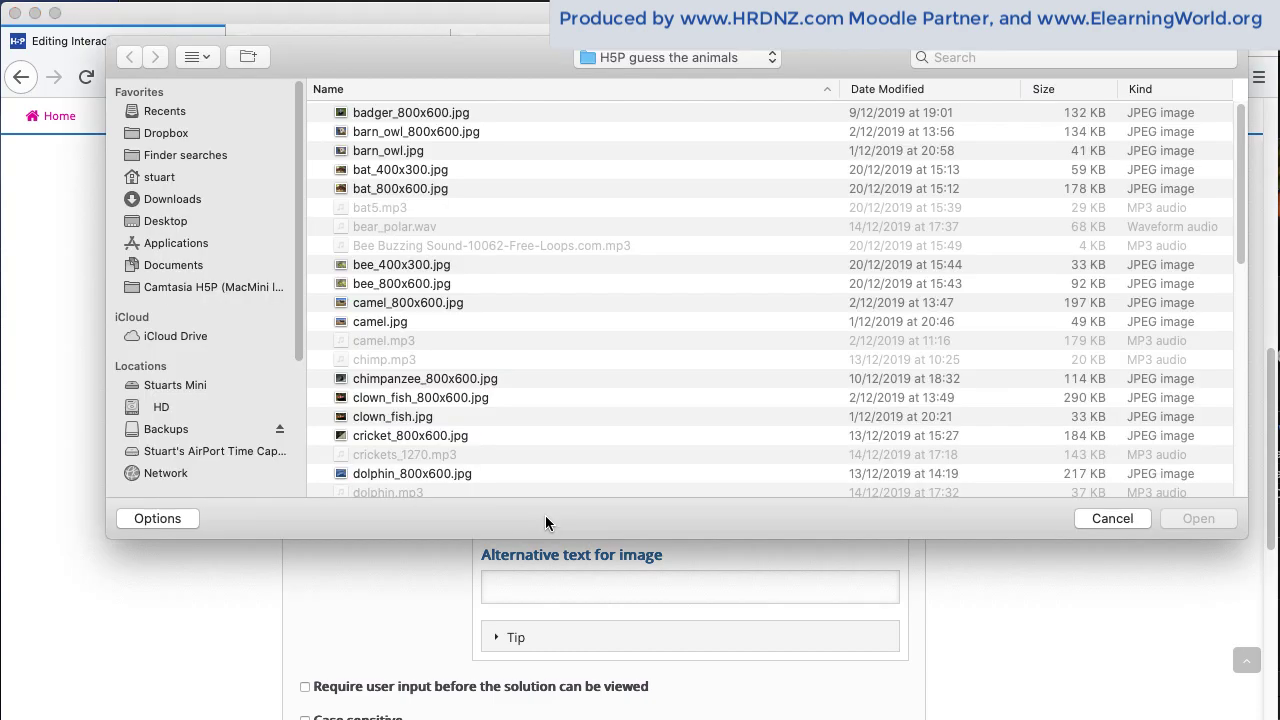
pyautogui.scroll(-5, 440, 437)
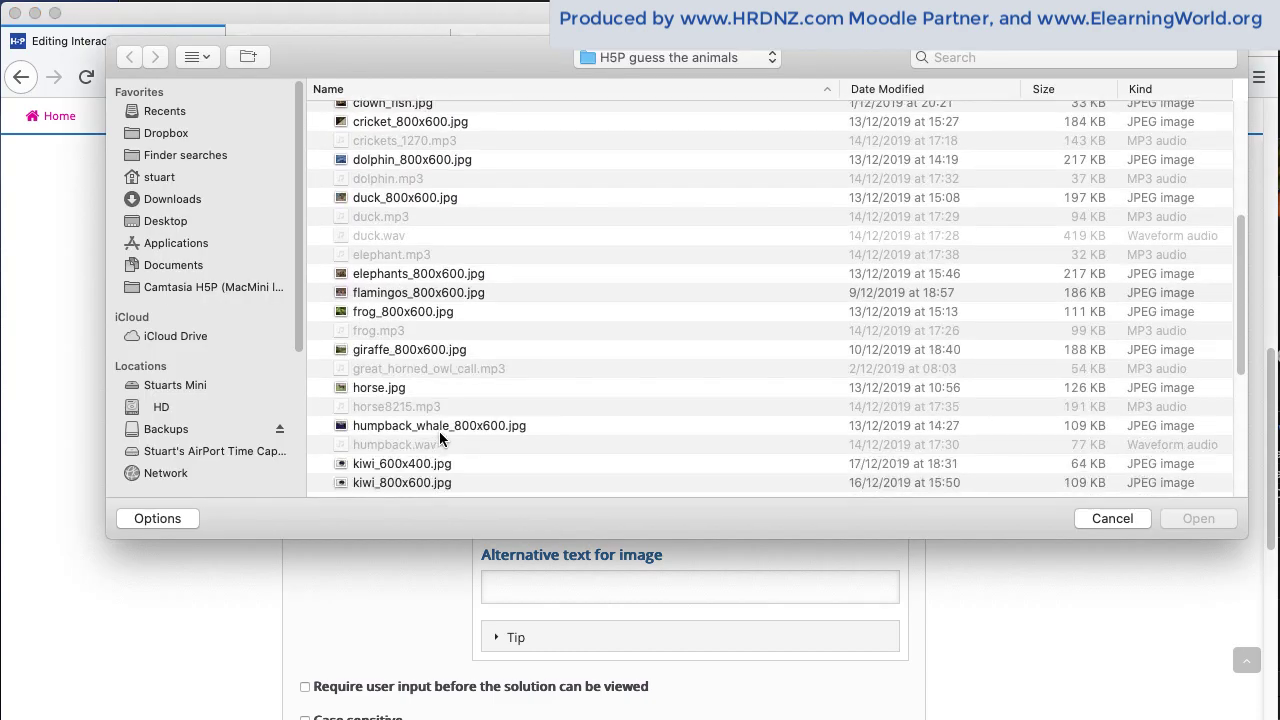
pyautogui.scroll(-3, 440, 437)
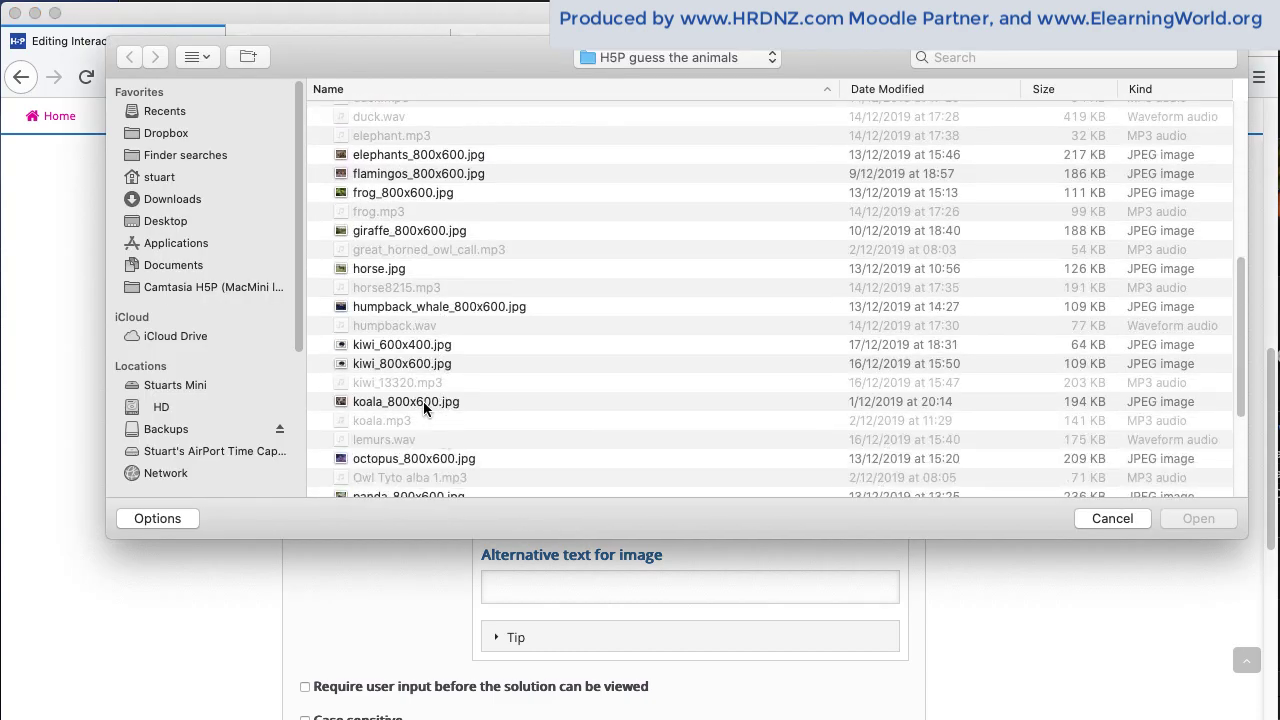
pyautogui.click(424, 402)
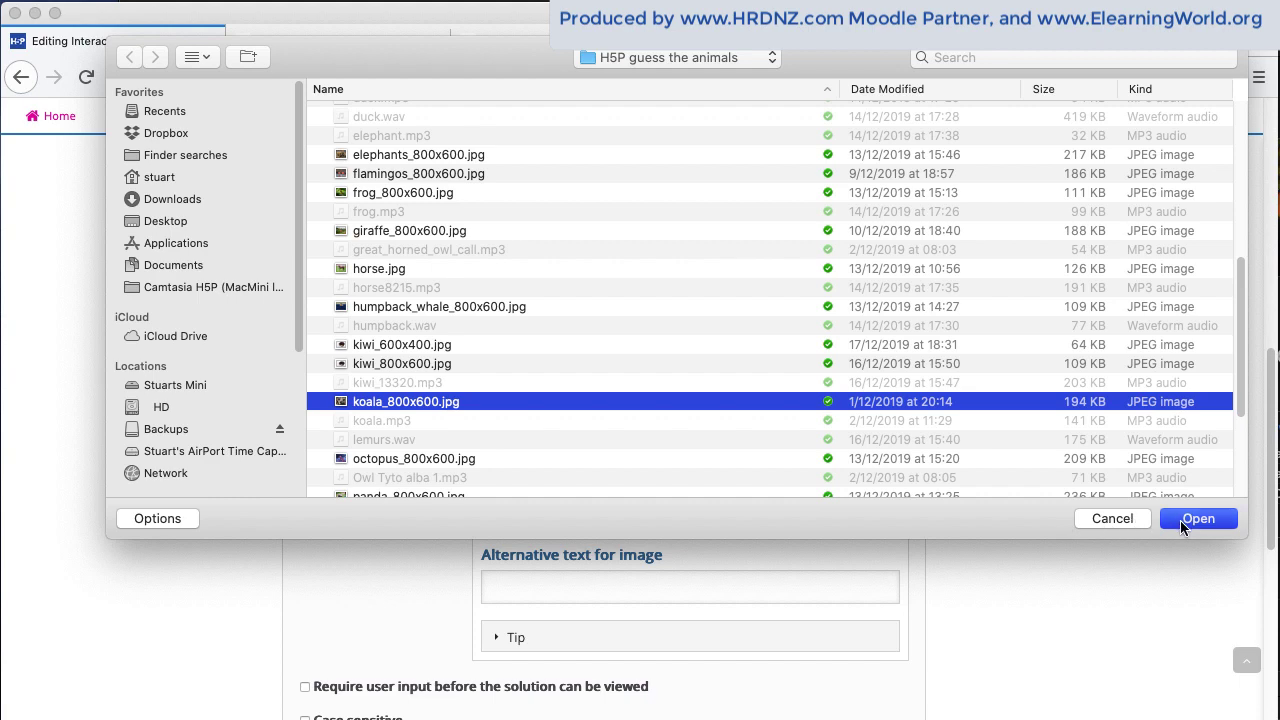
pyautogui.click(1196, 518)
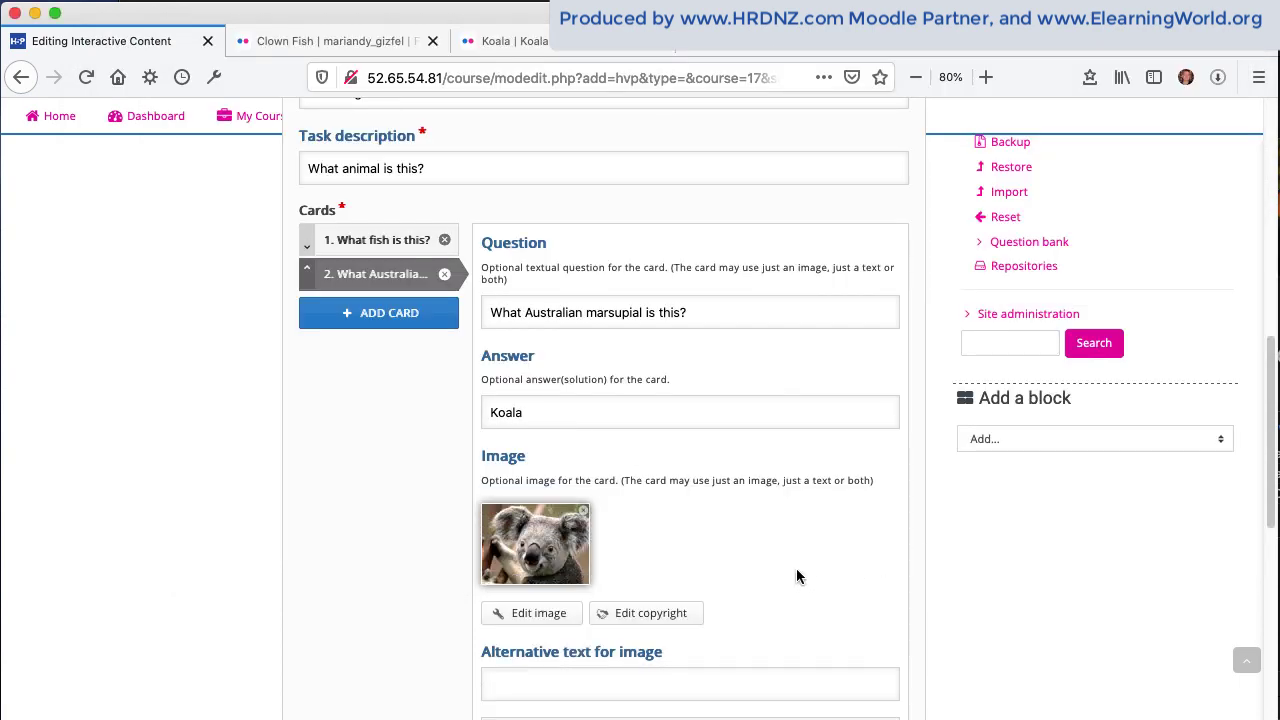
# Set the koala image's alternative text to 'This animal is not a bear!' and expand its Tip section.
pyautogui.scroll(-3, 797, 575)
pyautogui.click(647, 524)
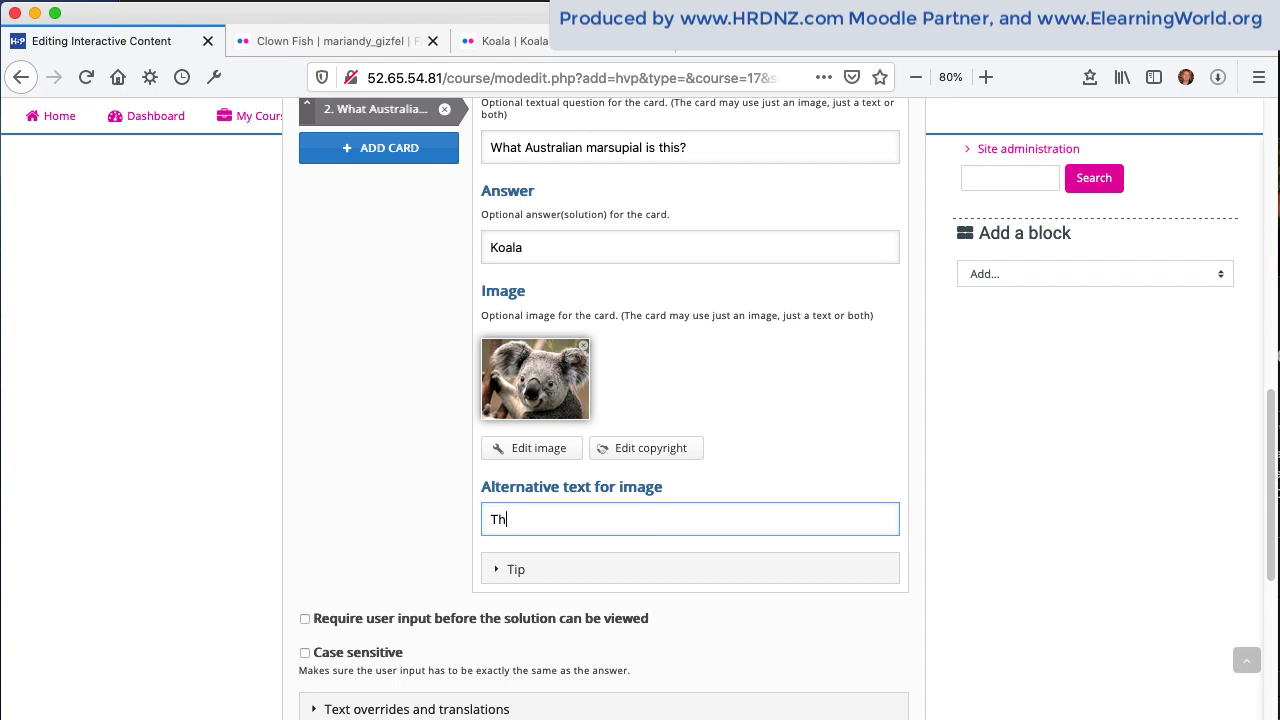
pyautogui.write('mal is not a brear!')
pyautogui.click(492, 572)
pyautogui.scroll(-3, 404, 546)
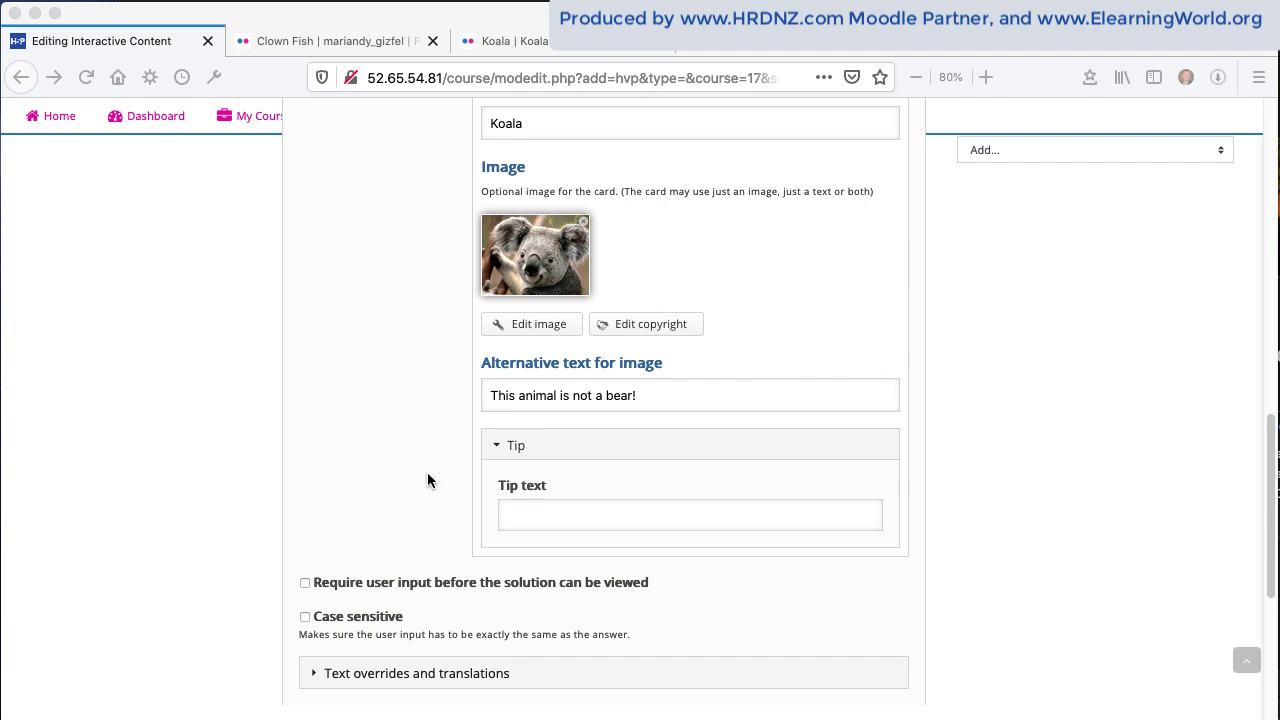
# Enter the koala card's tip 'I live in Australia, but I am not a bear.'.
pyautogui.click(578, 515)
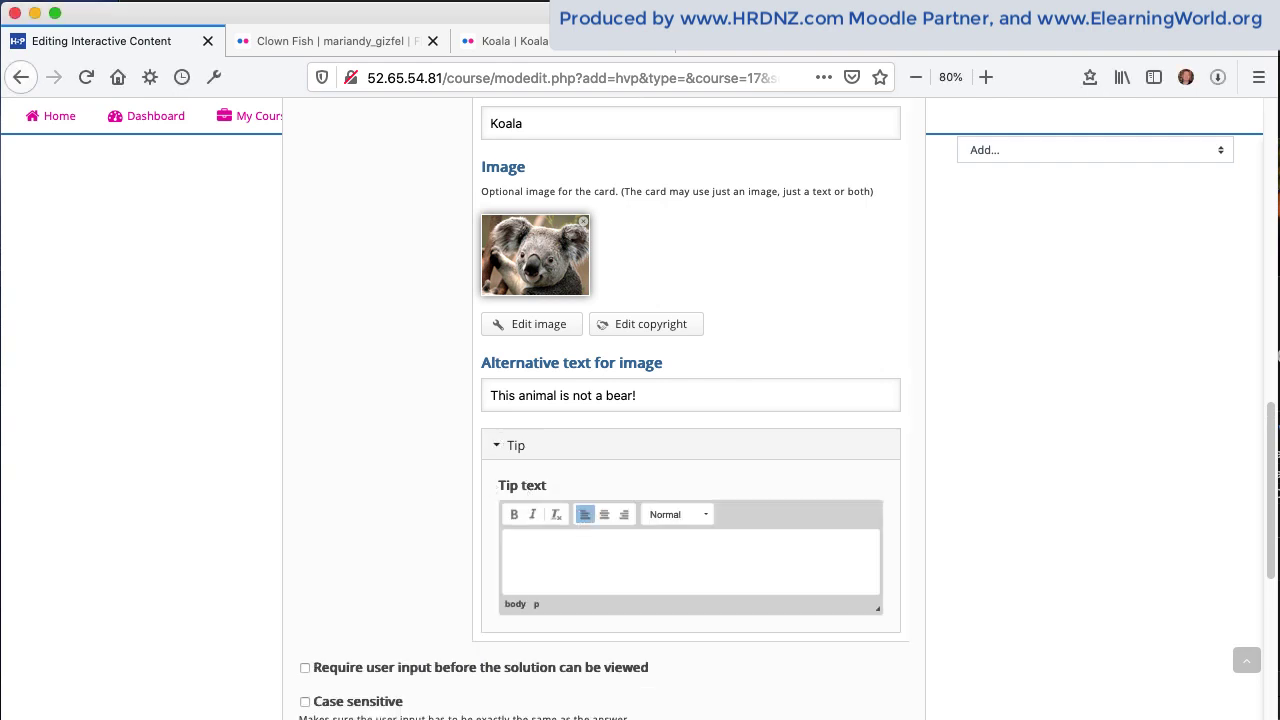
pyautogui.write('I live in Australia, but I am not a bear.')
pyautogui.scroll(-10, 422, 542)
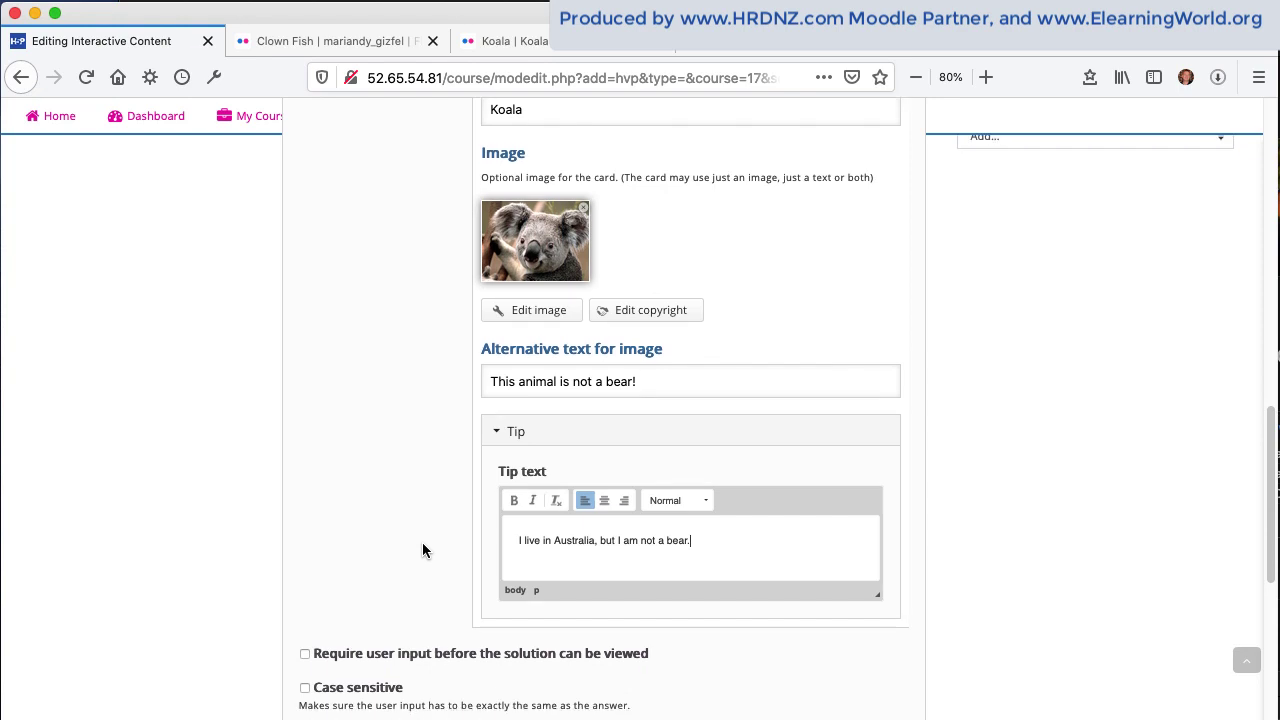
pyautogui.scroll(-2, 420, 540)
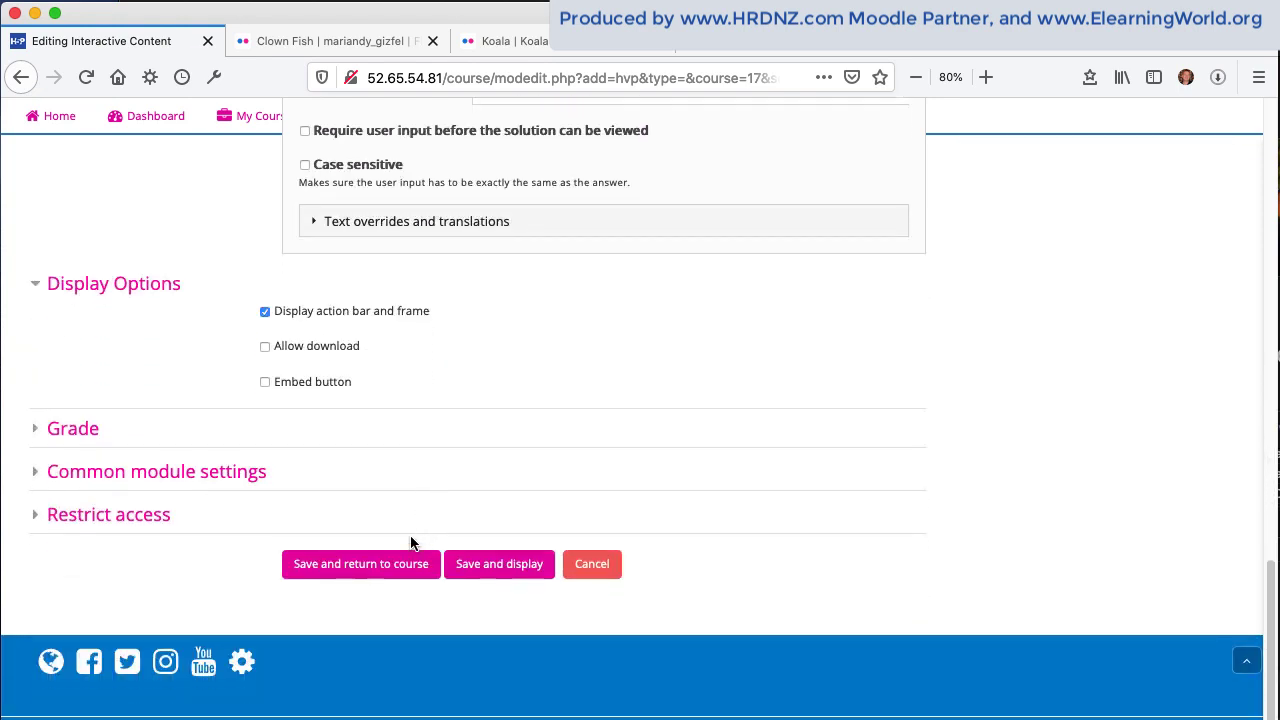
# Save the Guessing animals activity and display the flashcards.
pyautogui.click(478, 566)
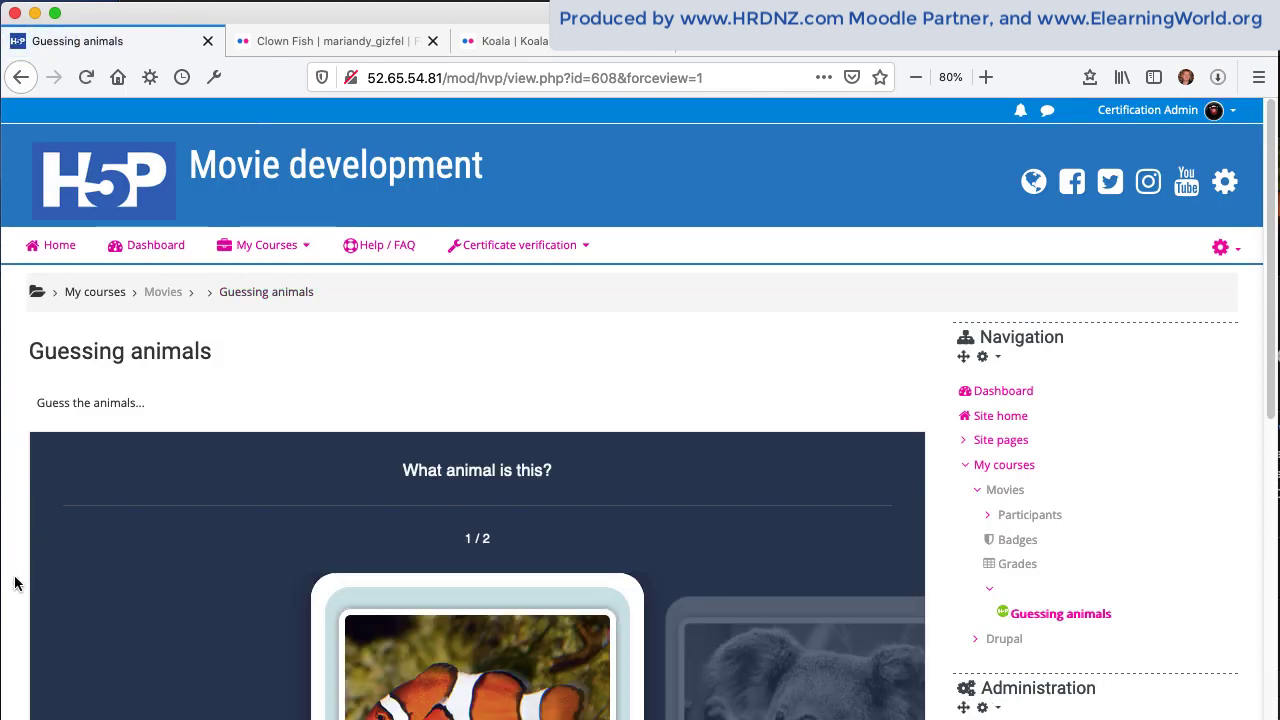
pyautogui.scroll(-5, 15, 582)
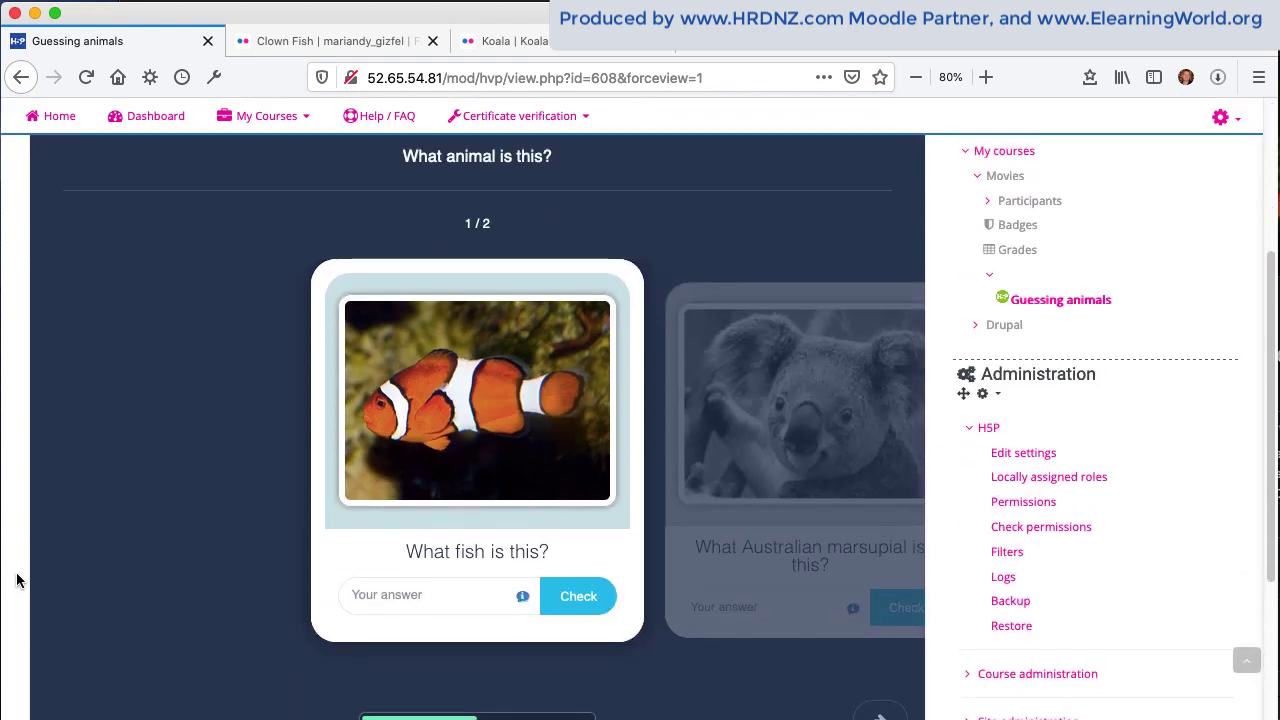
pyautogui.scroll(-1, 16, 580)
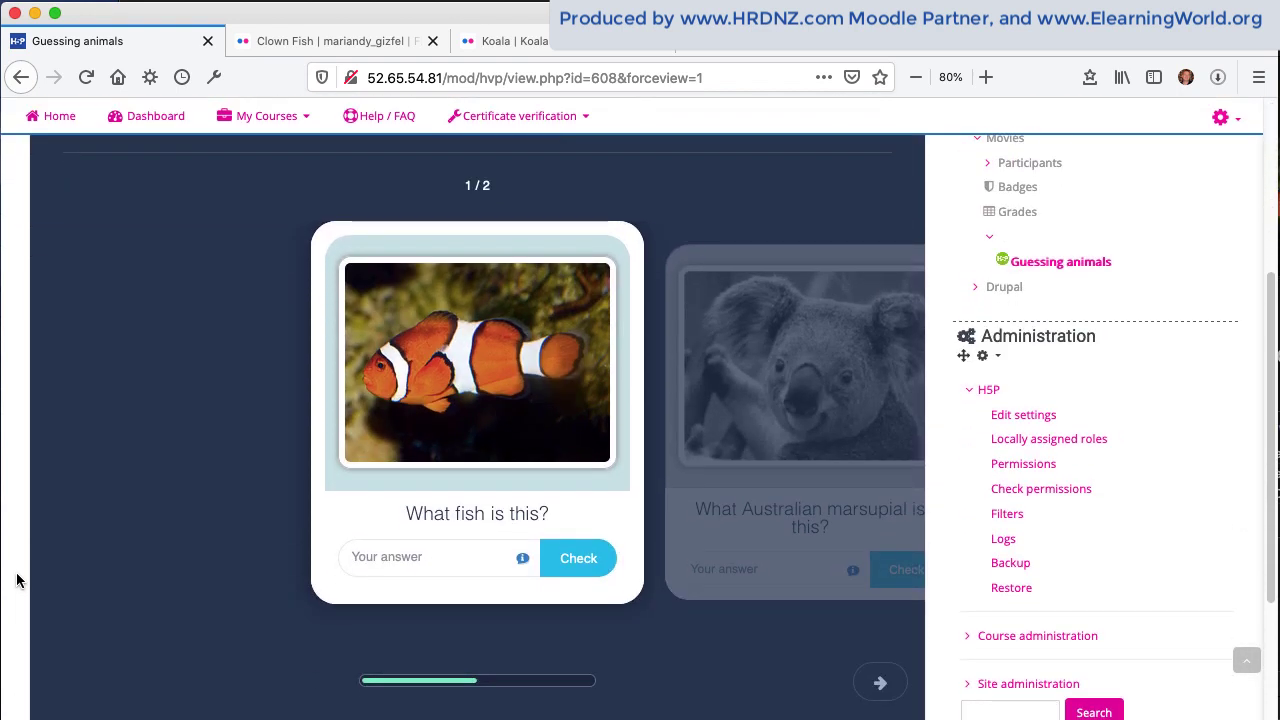
# Answer 'shark' on the clown fish card and check it, getting Incorrect.
pyautogui.click(485, 558)
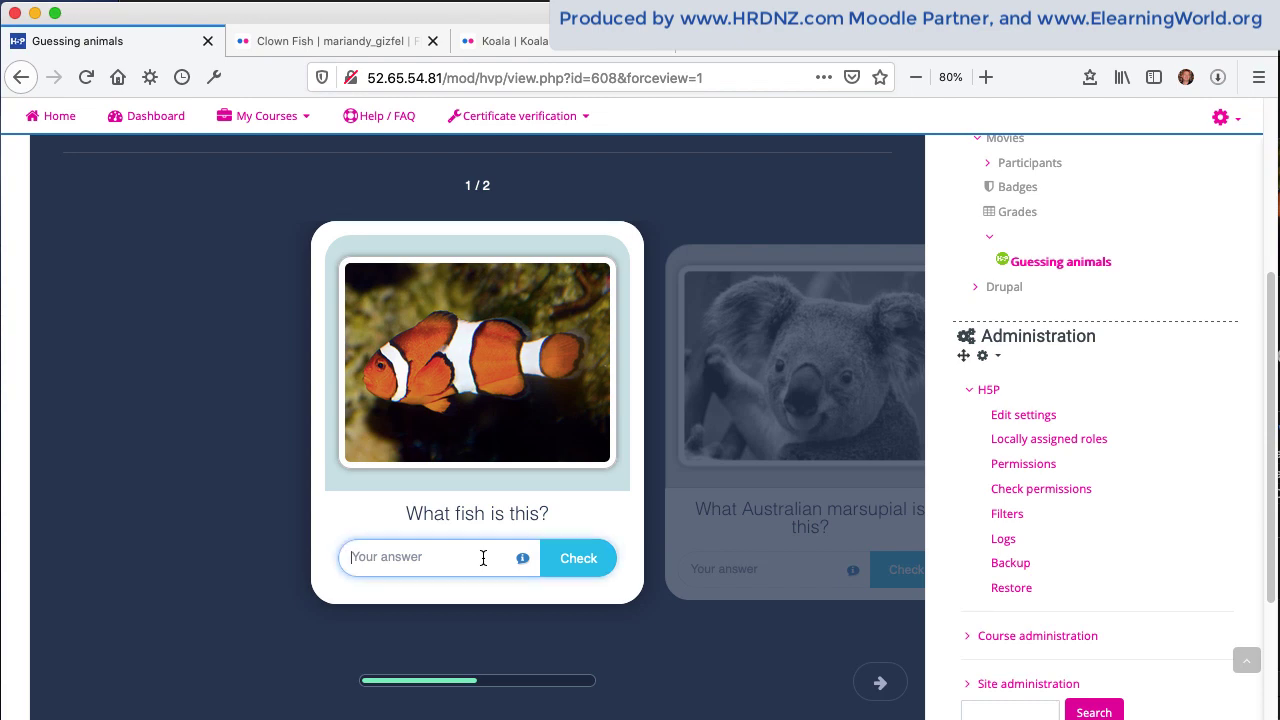
pyautogui.write('shark')
pyautogui.click(566, 561)
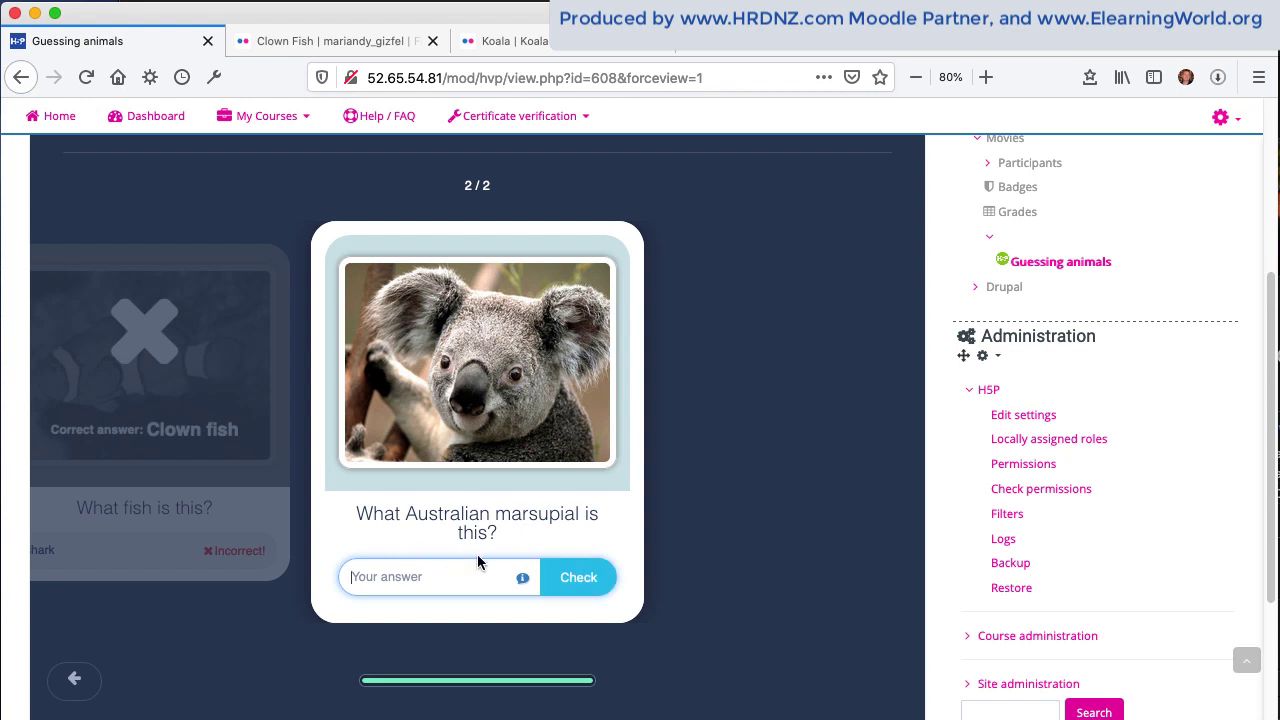
# Show and hide the koala tip, then answer 'koala' and check it as Correct.
pyautogui.click(522, 578)
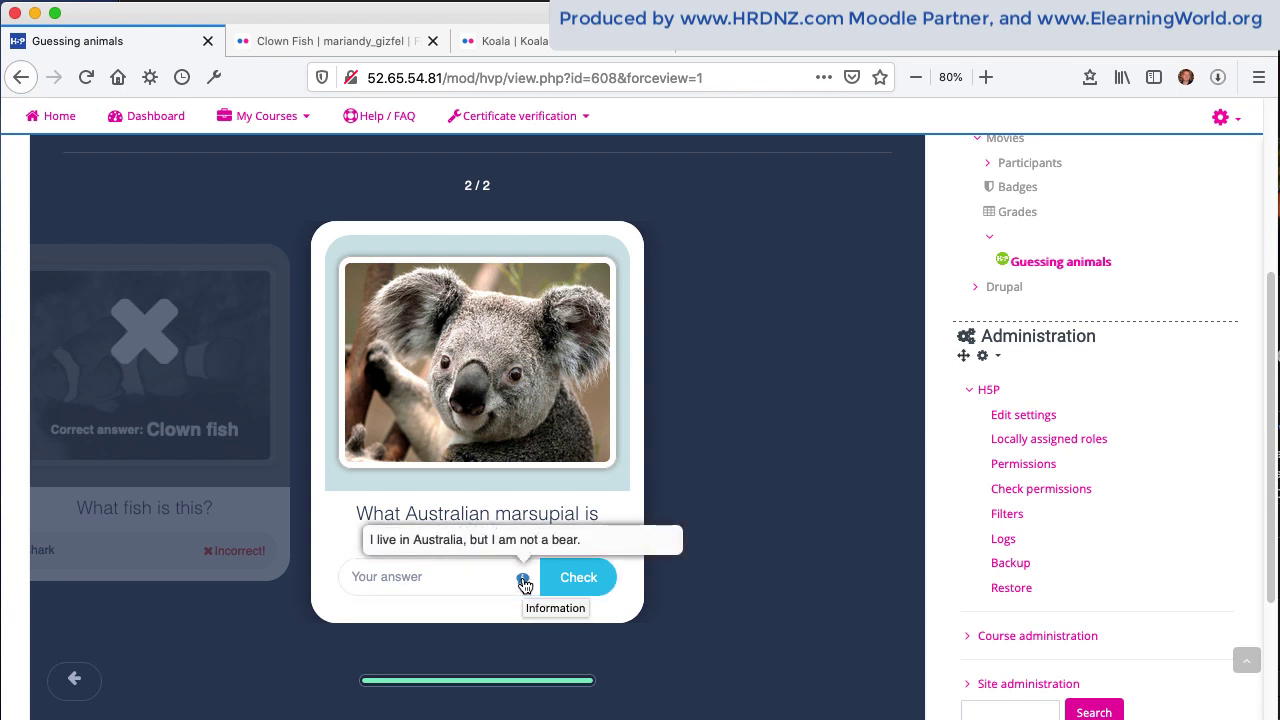
pyautogui.click(523, 579)
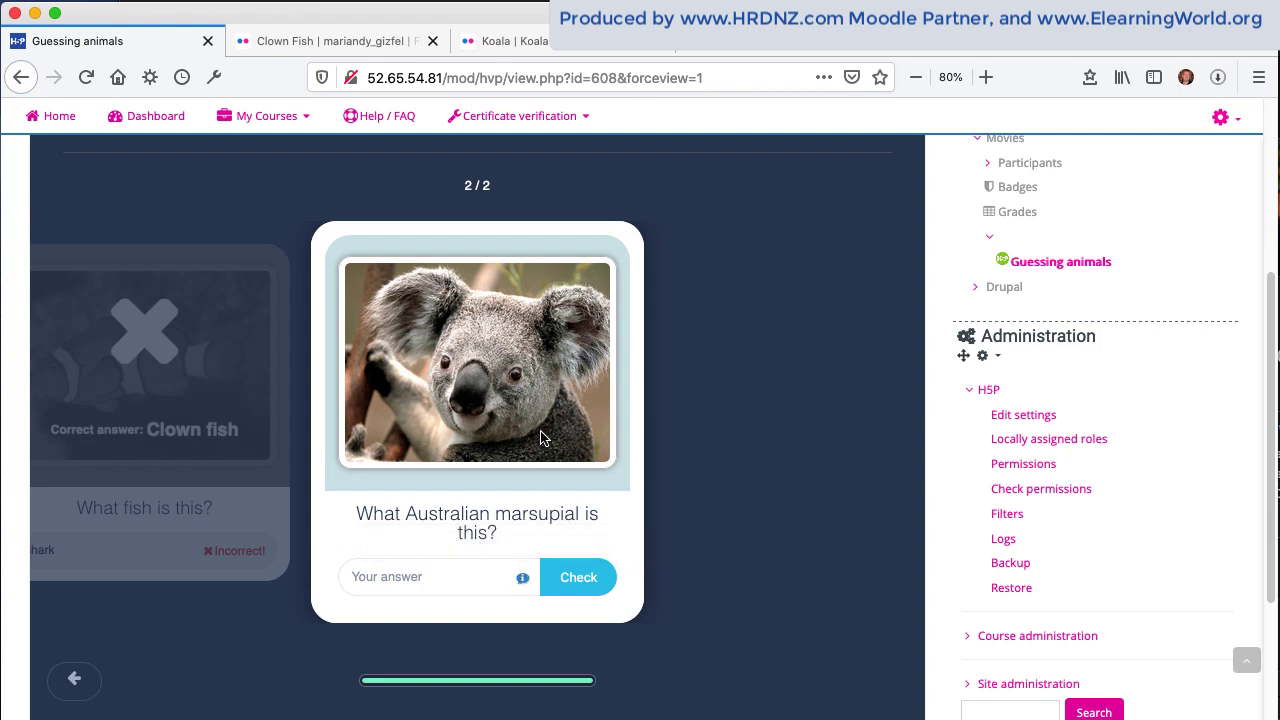
pyautogui.click(484, 579)
pyautogui.write('lo')
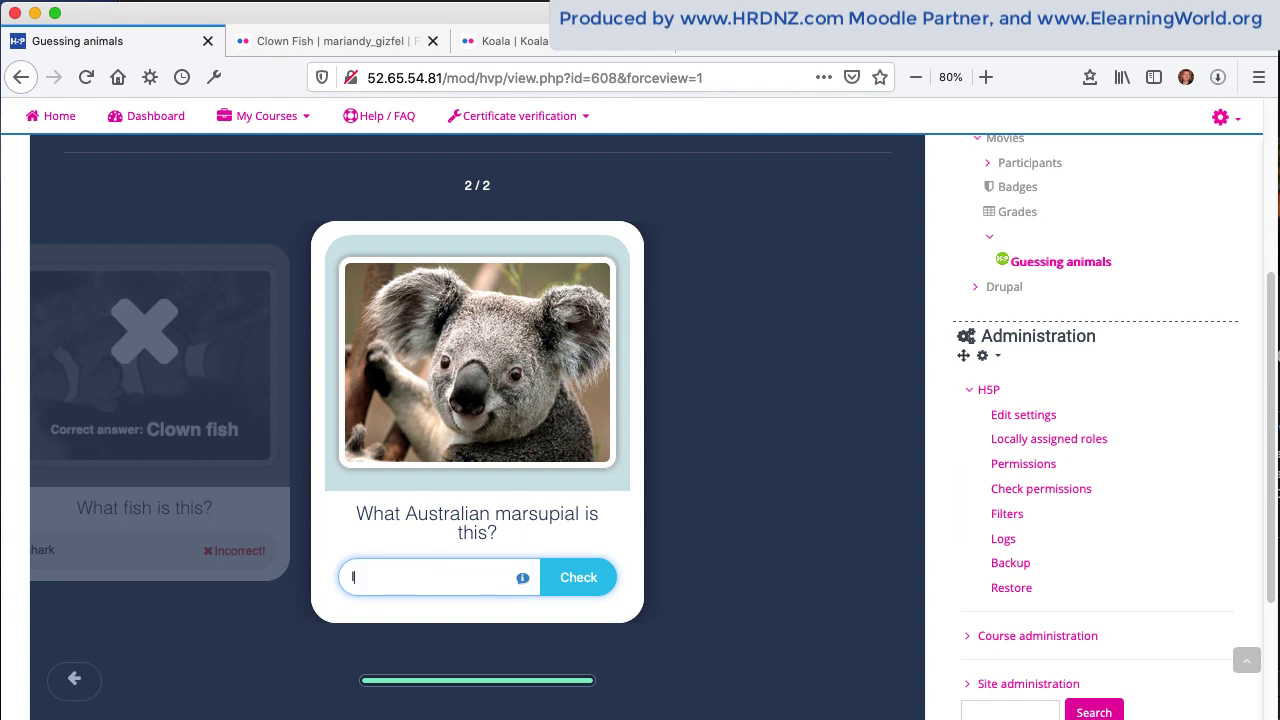
pyautogui.press('BackSpace')
pyautogui.press('BackSpace')
pyautogui.write('koala')
pyautogui.click(586, 582)
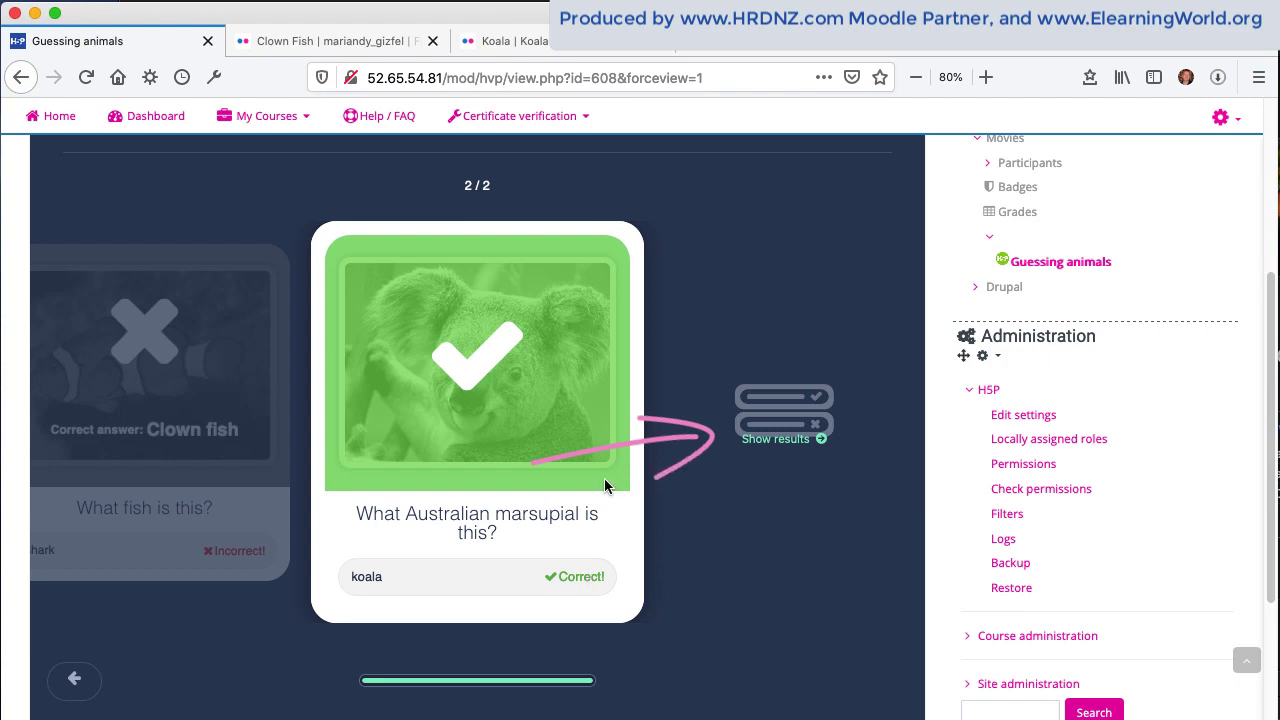
# Review the 1-of-2 correct results summary, then Retry to restart at card 1/2.
pyautogui.click(775, 439)
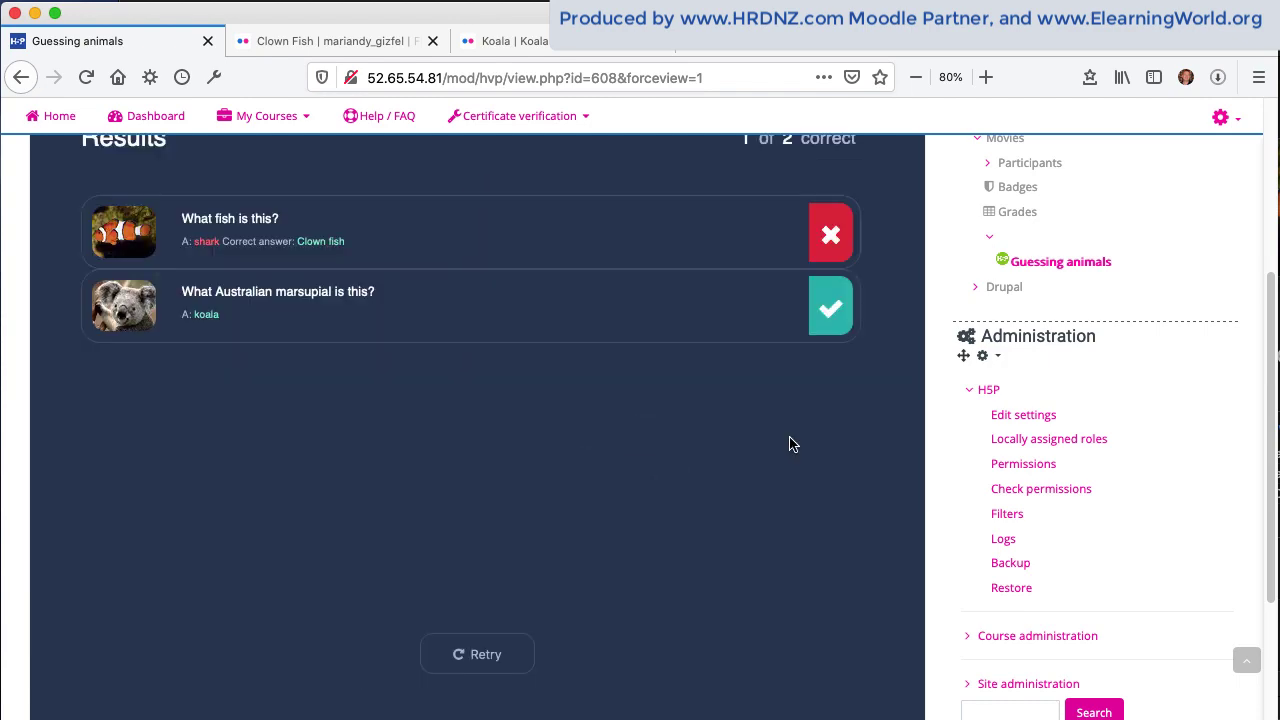
pyautogui.scroll(1, 594, 489)
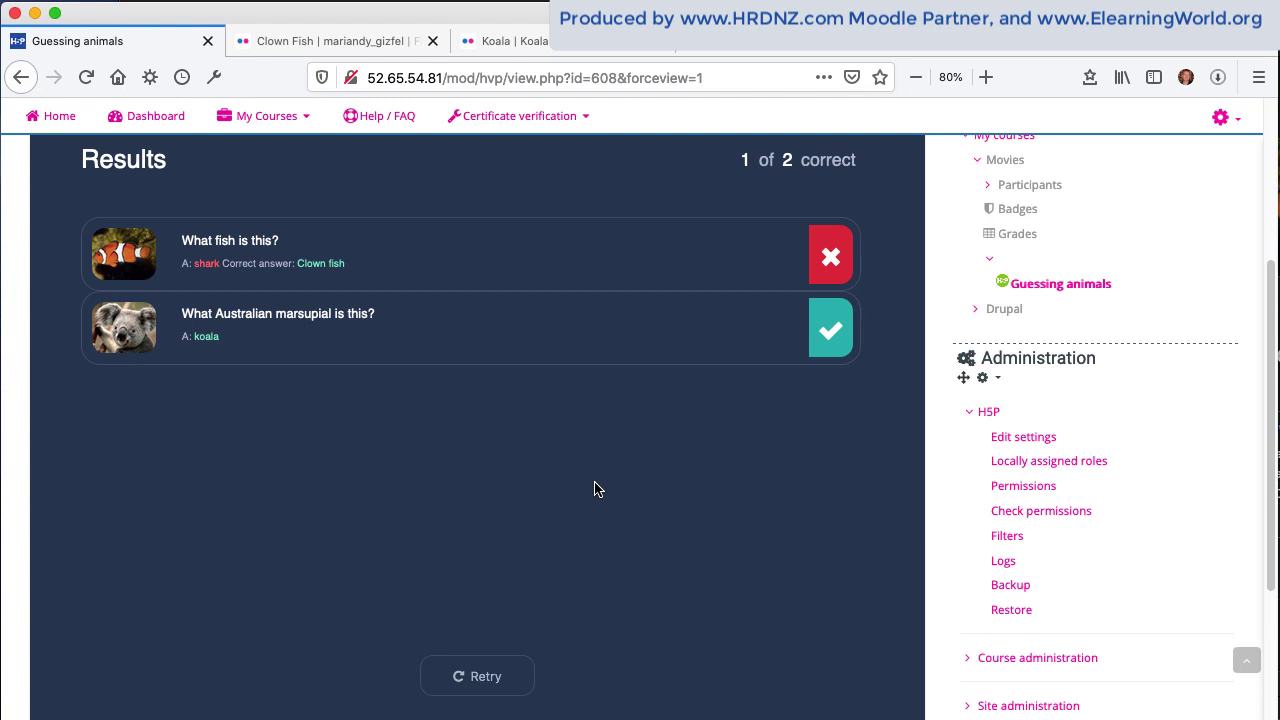
pyautogui.click(481, 676)
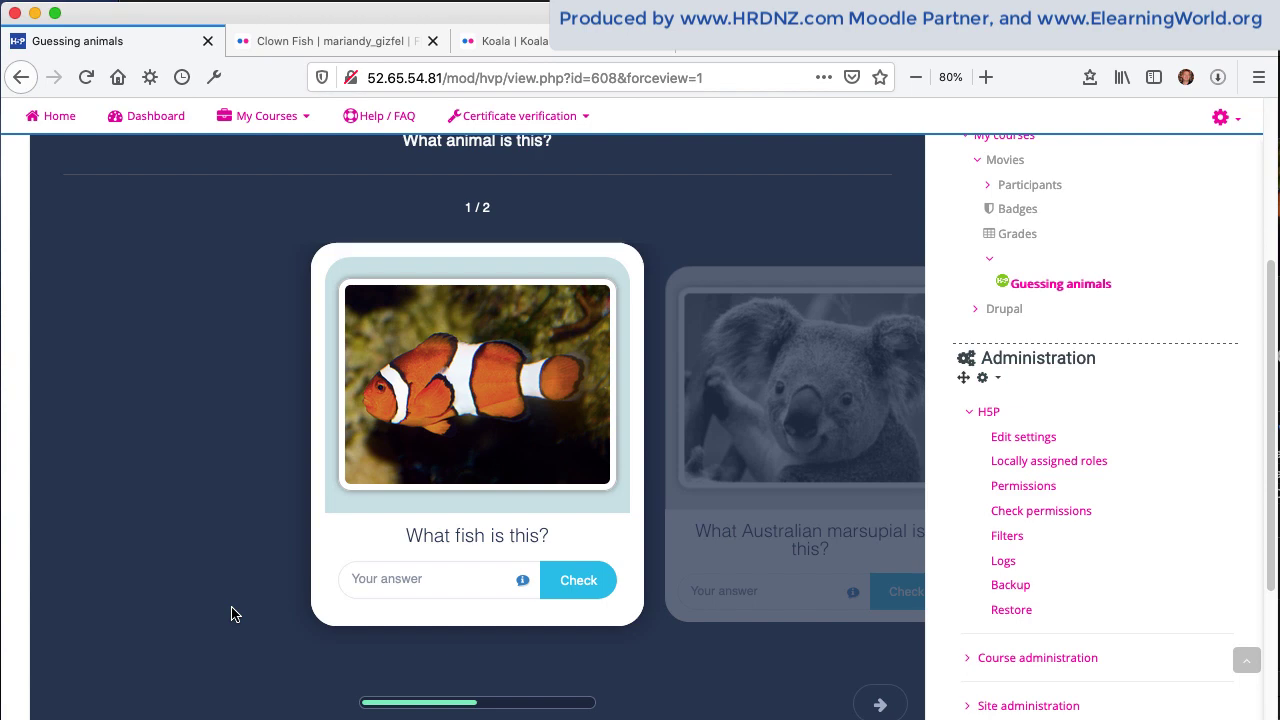
pyautogui.press('super+Tab')
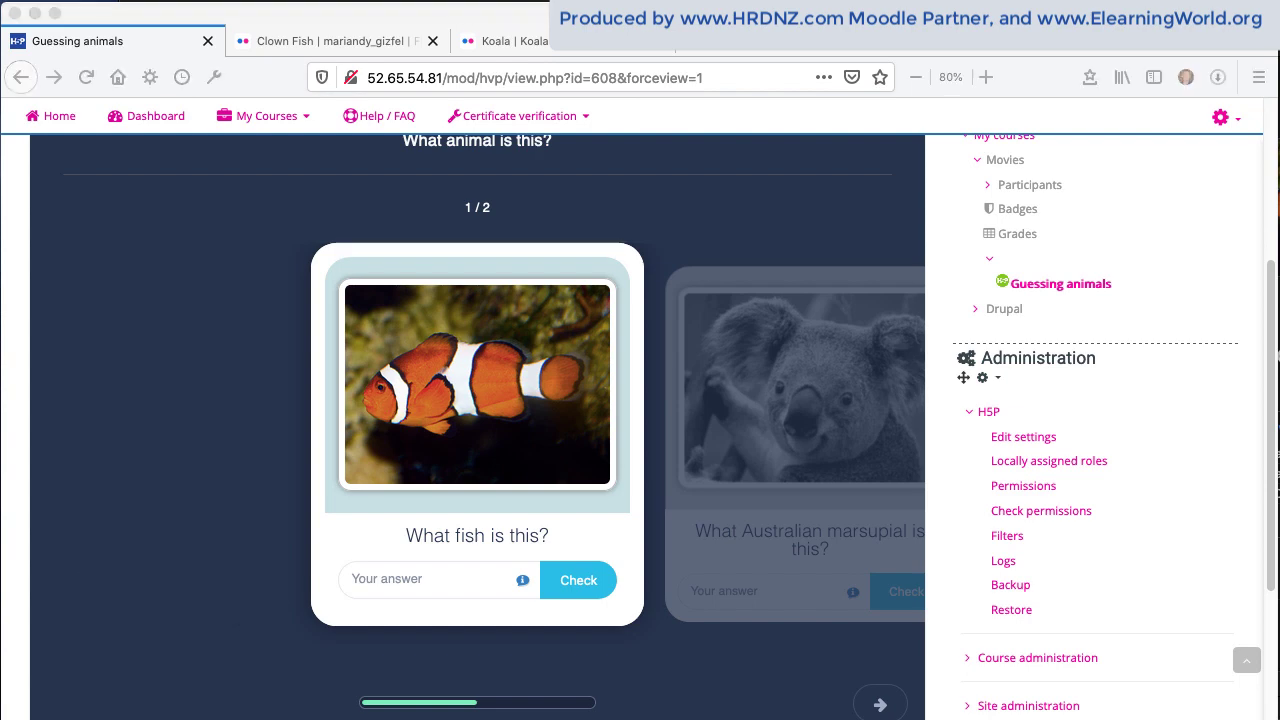